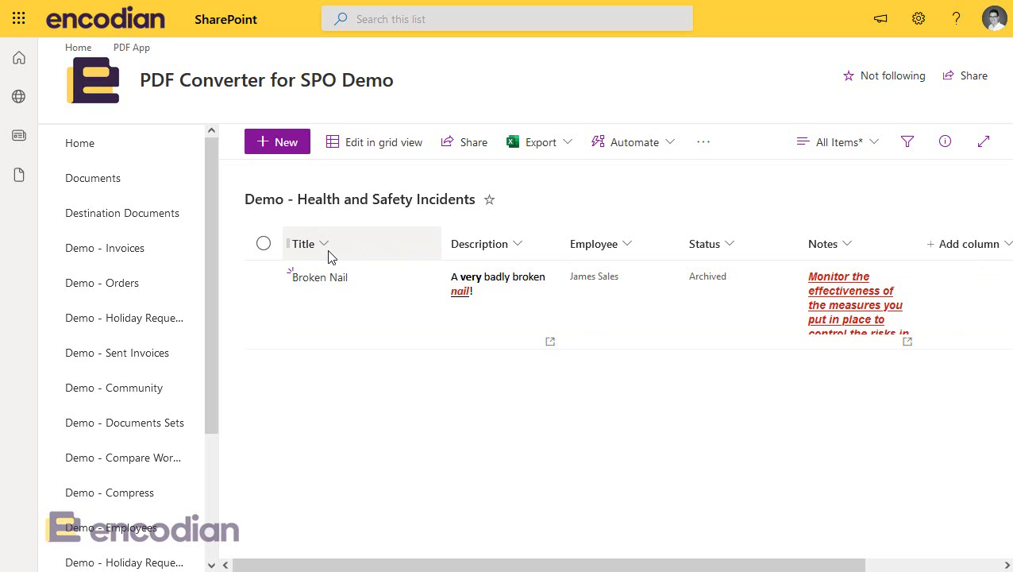
Open the Broken Nail incident for editing and look through its fields down to the attachments
{"action": "left_click", "coordinate": [263, 279]}
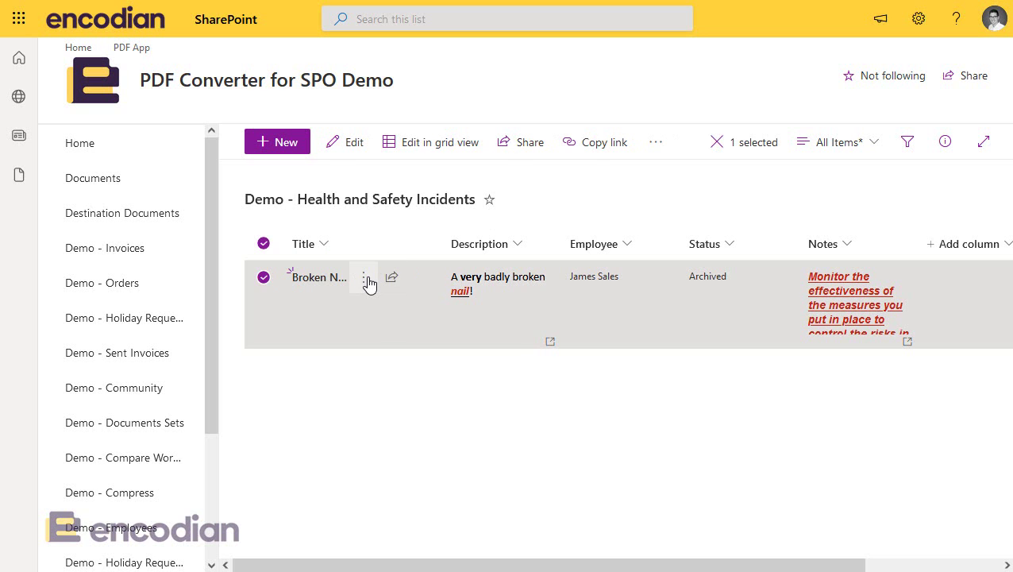
{"action": "left_click", "coordinate": [365, 278]}
{"action": "left_click", "coordinate": [429, 208]}
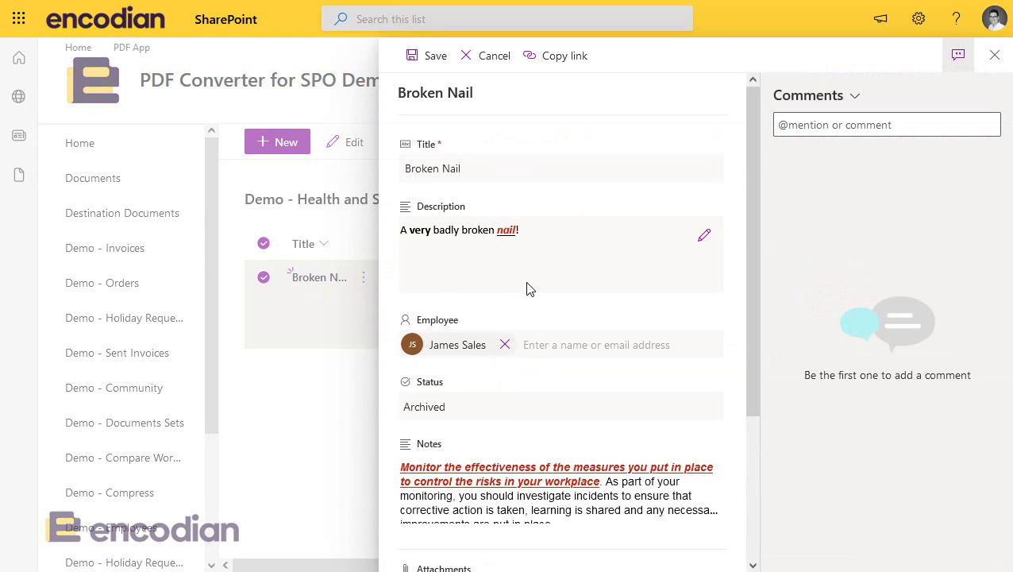
{"action": "scroll", "coordinate": [521, 216], "scroll_direction": "down", "scroll_amount": 1}
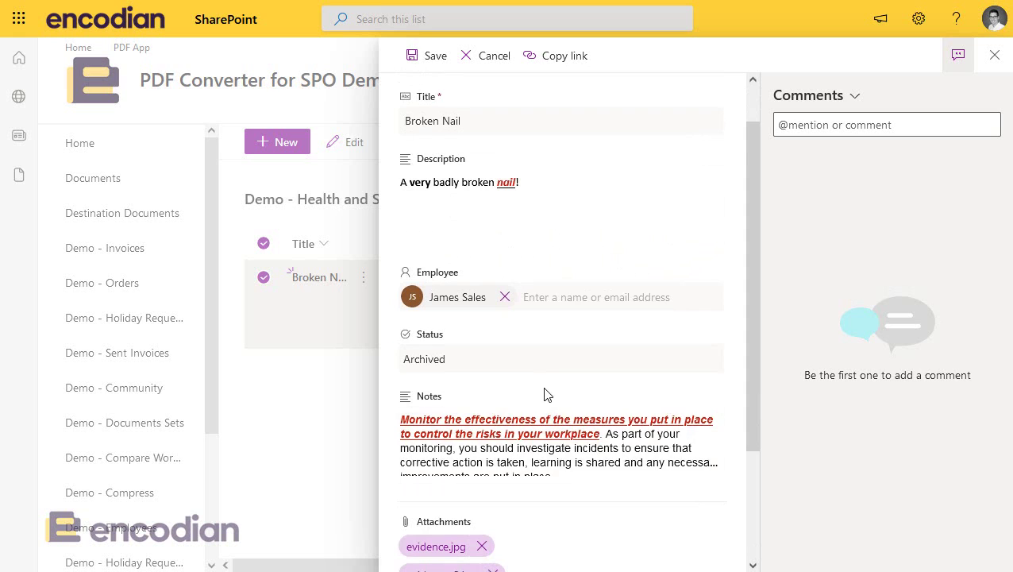
{"action": "scroll", "coordinate": [544, 389], "scroll_direction": "down", "scroll_amount": 1}
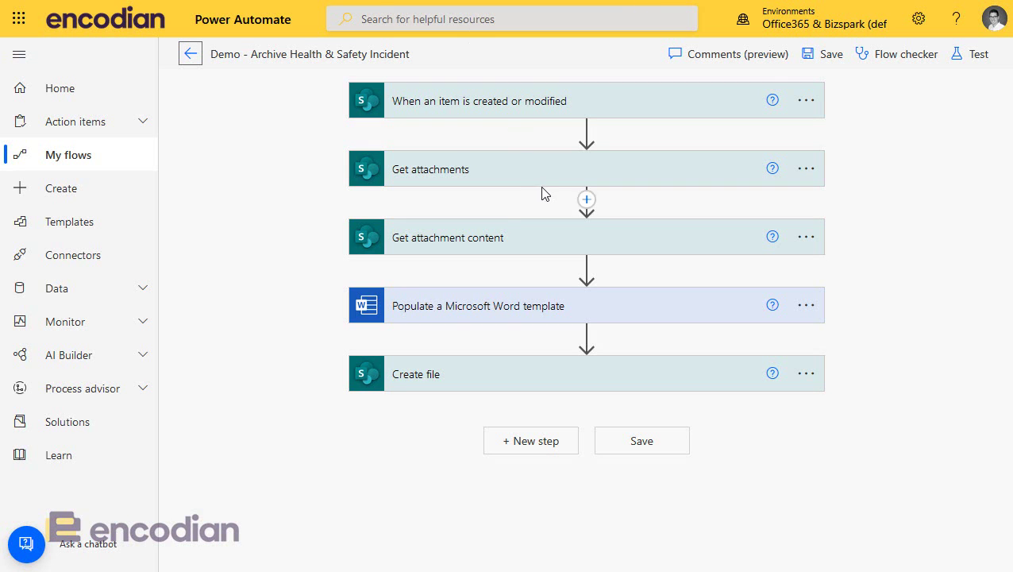
Review the settings of the Get attachment content and Populate a Microsoft Word template actions in the Demo - Archive Health & Safety Incident flow
{"action": "left_click", "coordinate": [442, 248]}
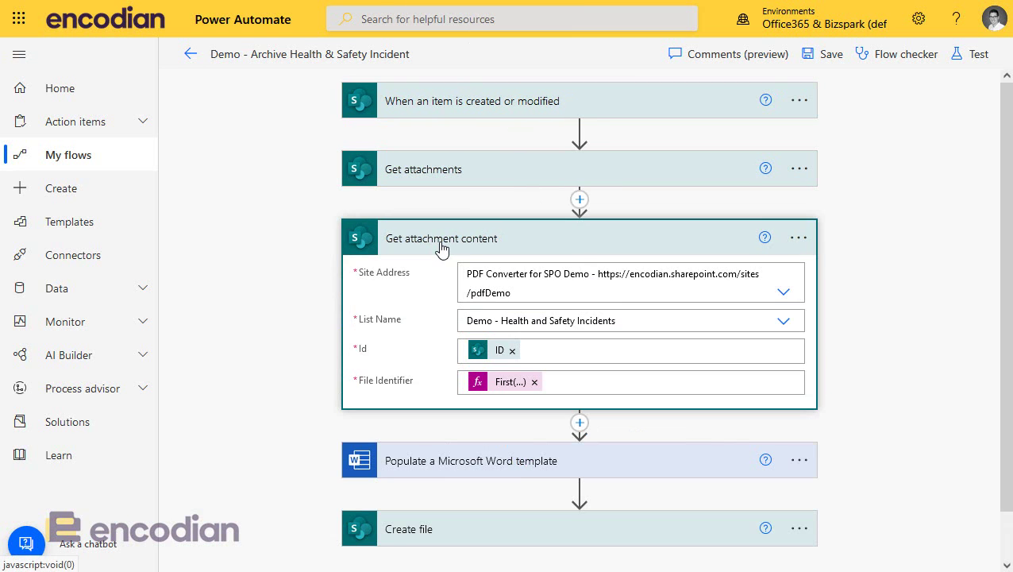
{"action": "left_click", "coordinate": [504, 244]}
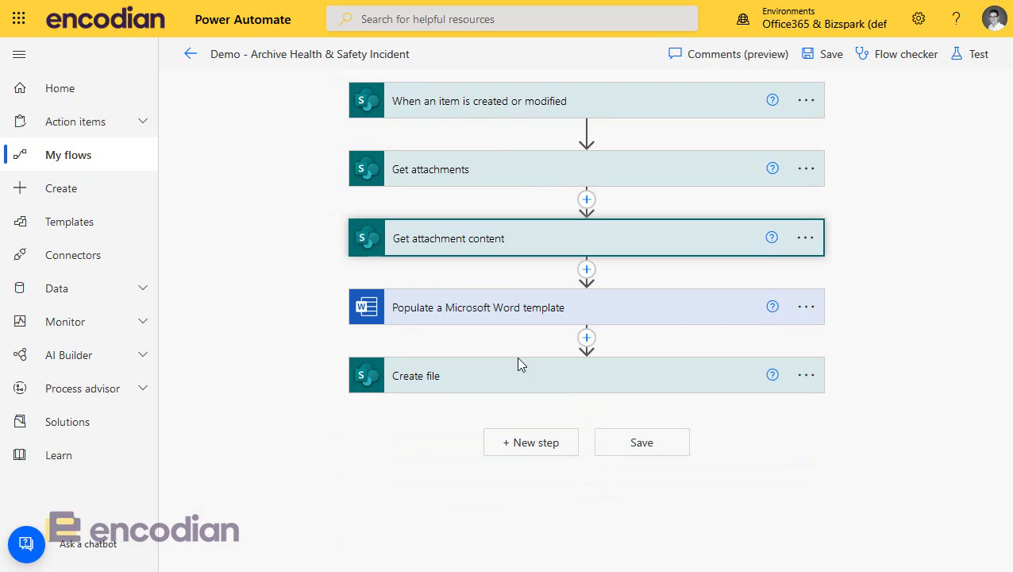
{"action": "left_click", "coordinate": [522, 305]}
{"action": "scroll", "coordinate": [638, 393], "scroll_direction": "down", "scroll_amount": 1}
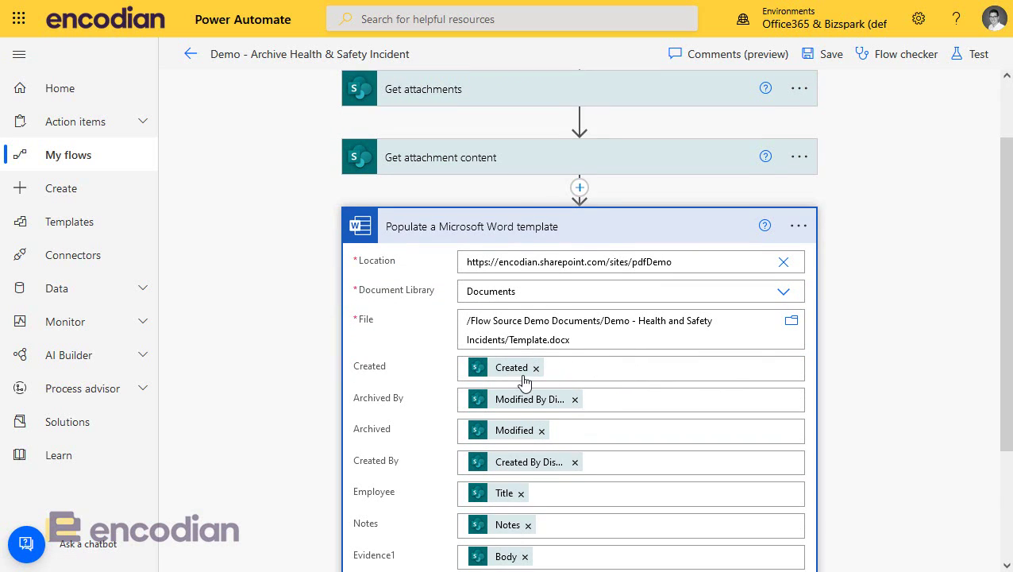
{"action": "scroll", "coordinate": [516, 349], "scroll_direction": "down", "scroll_amount": 1}
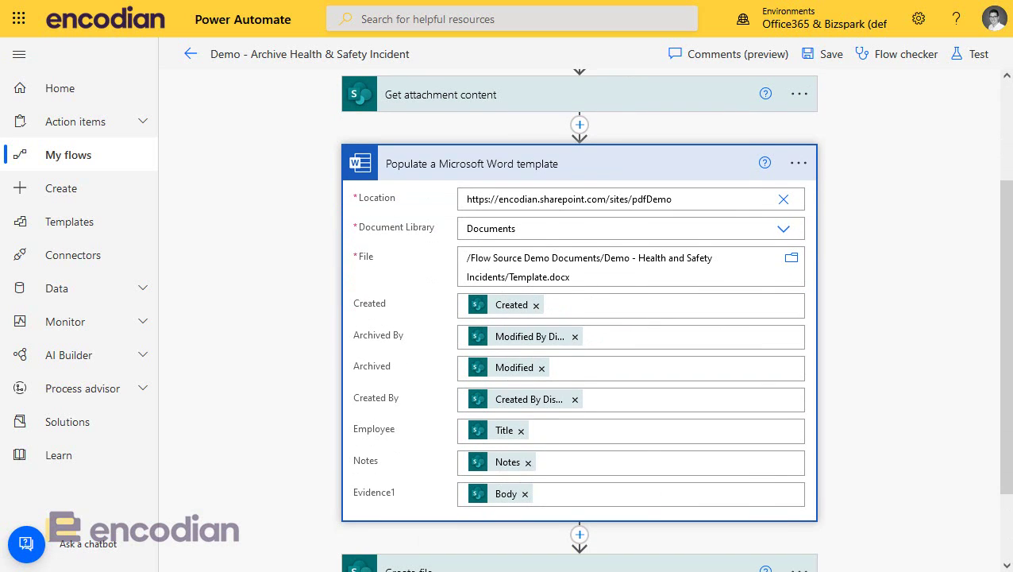
Switch to template.docx in Word and inspect the Incident Details content controls in Design Mode, leaving that mode when done
{"action": "key", "text": "alt+Tab"}
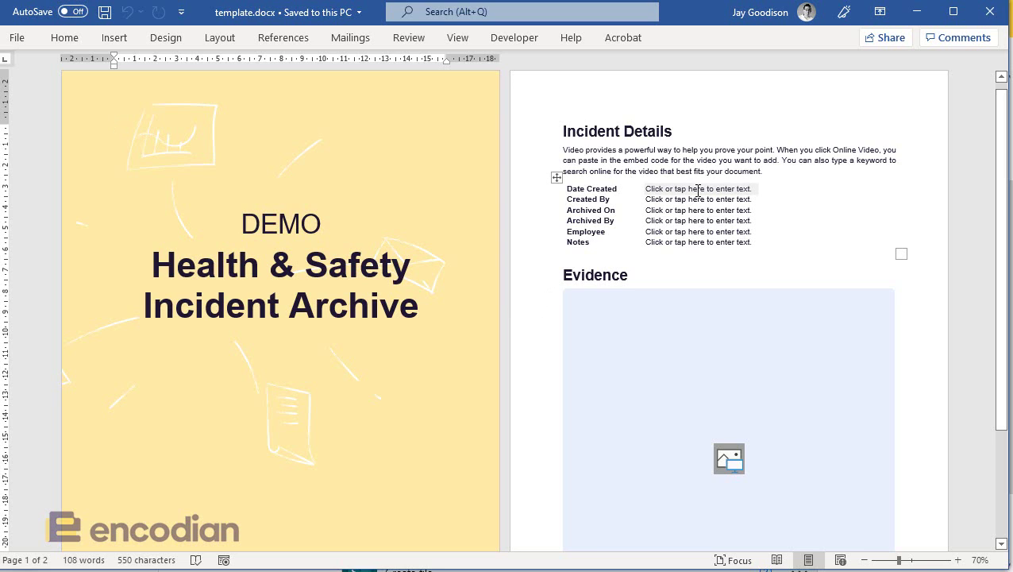
{"action": "left_click", "coordinate": [698, 189]}
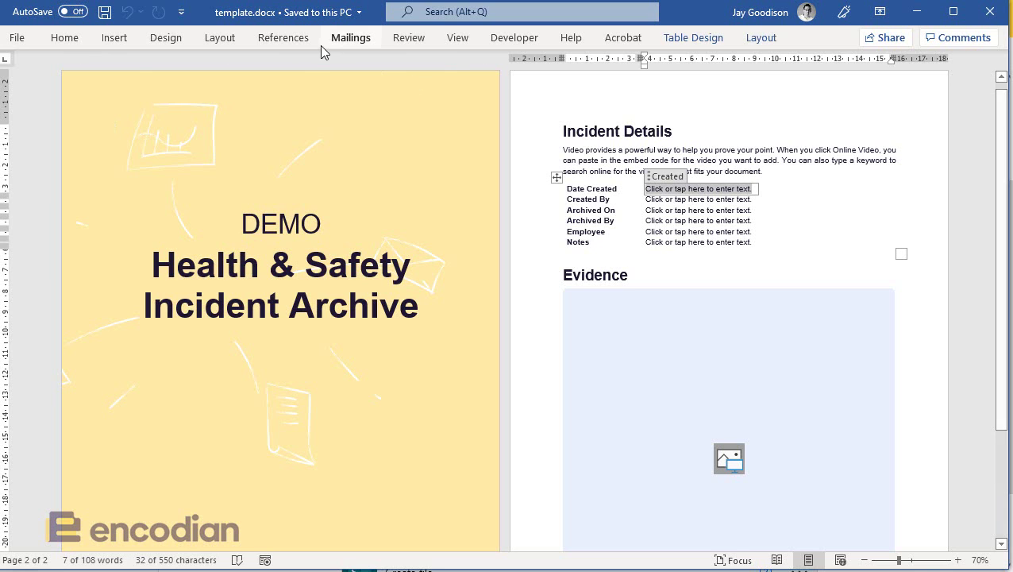
{"action": "left_click", "coordinate": [515, 42]}
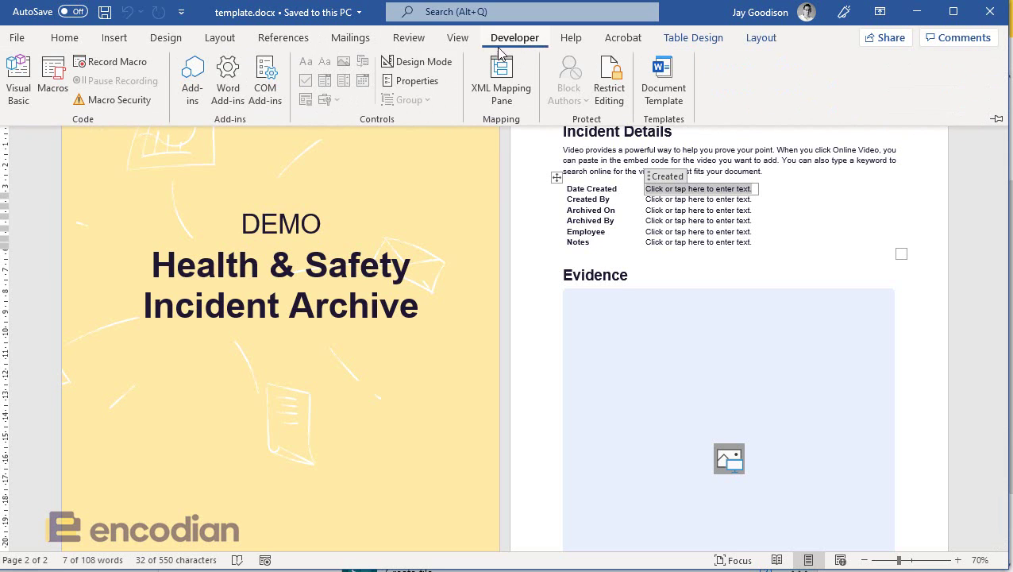
{"action": "left_click", "coordinate": [401, 62]}
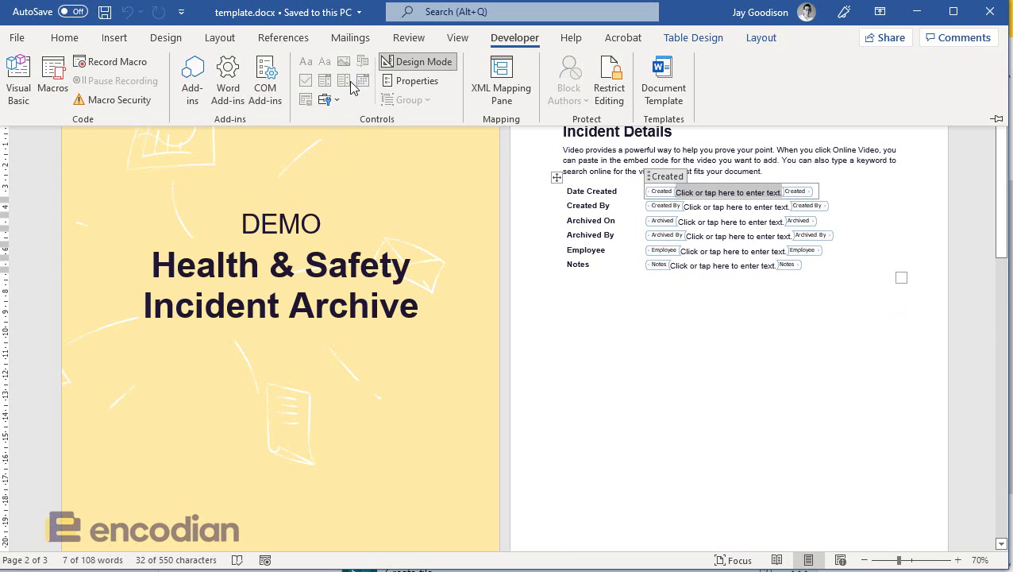
{"action": "left_click", "coordinate": [416, 64]}
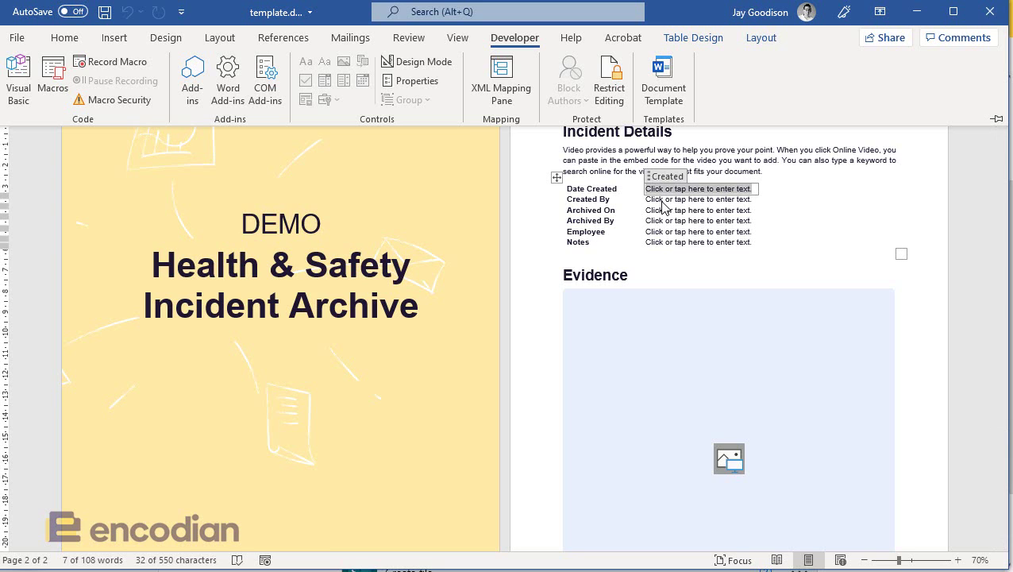
Check the names of the template's Created By, Archived On, Date Created and Evidence picture content controls
{"action": "key", "text": "ctrl+F1"}
{"action": "left_click", "coordinate": [707, 201]}
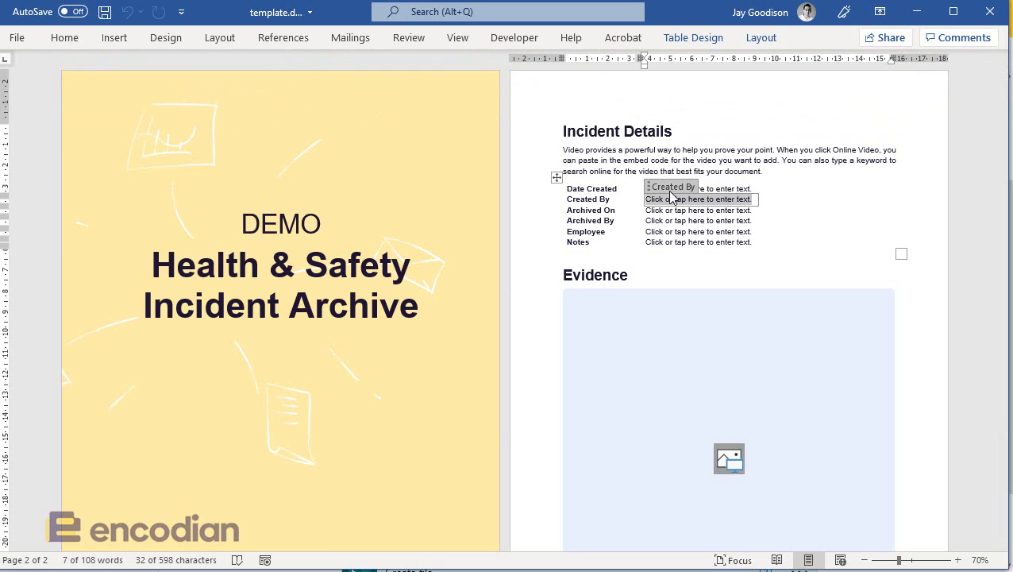
{"action": "left_click", "coordinate": [673, 210]}
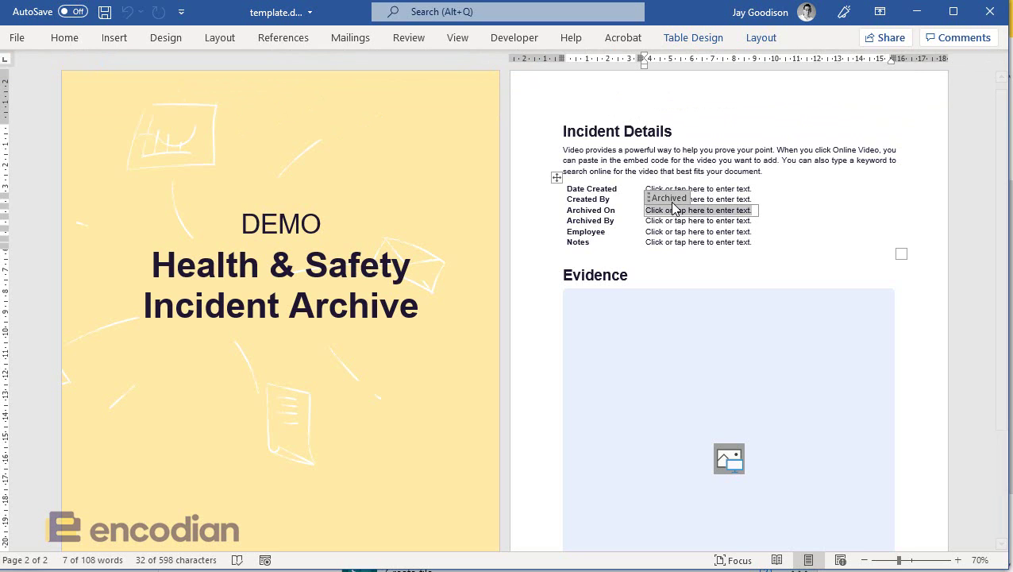
{"action": "left_click", "coordinate": [696, 342]}
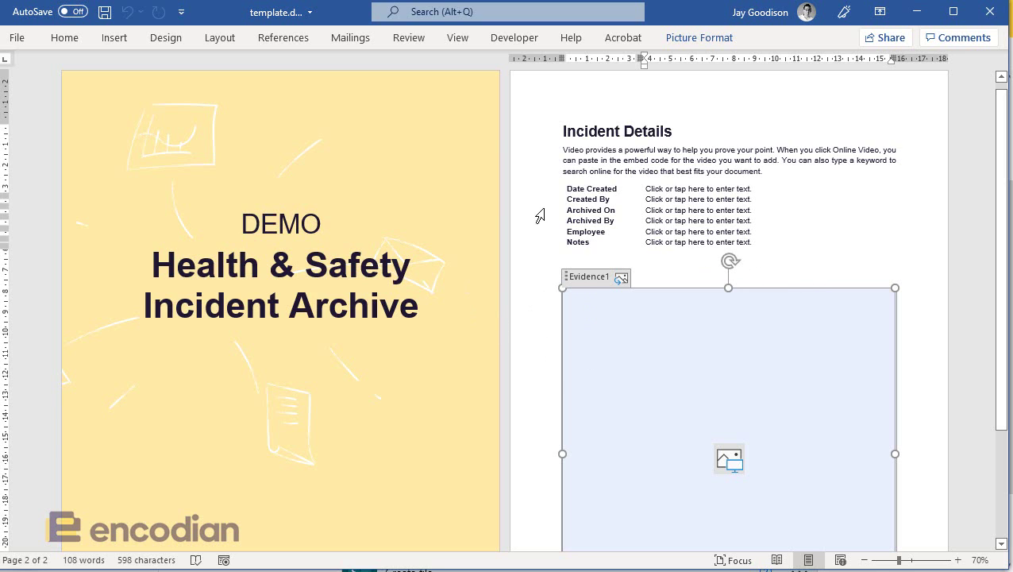
{"action": "left_click", "coordinate": [674, 220]}
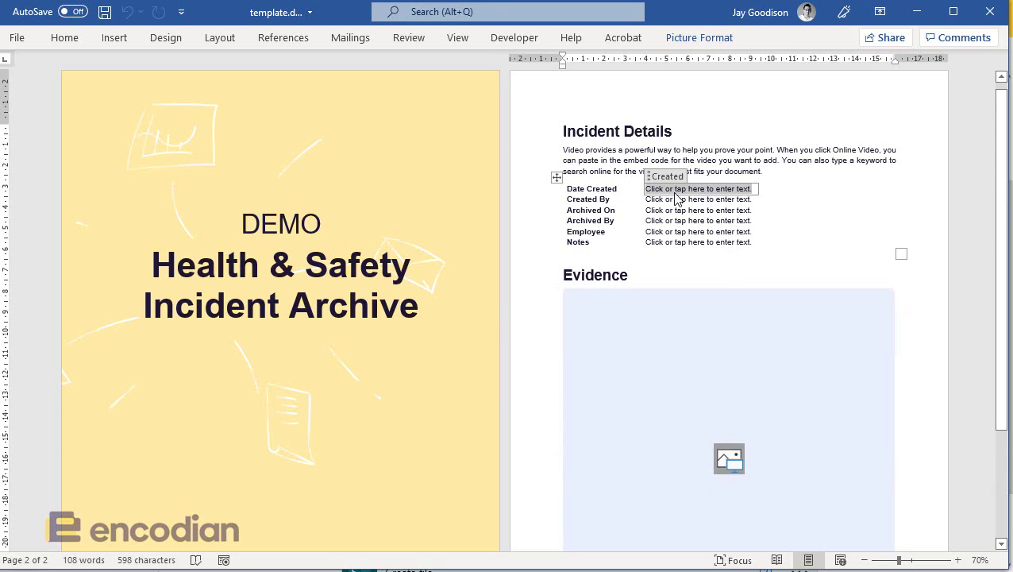
{"action": "left_click", "coordinate": [695, 252]}
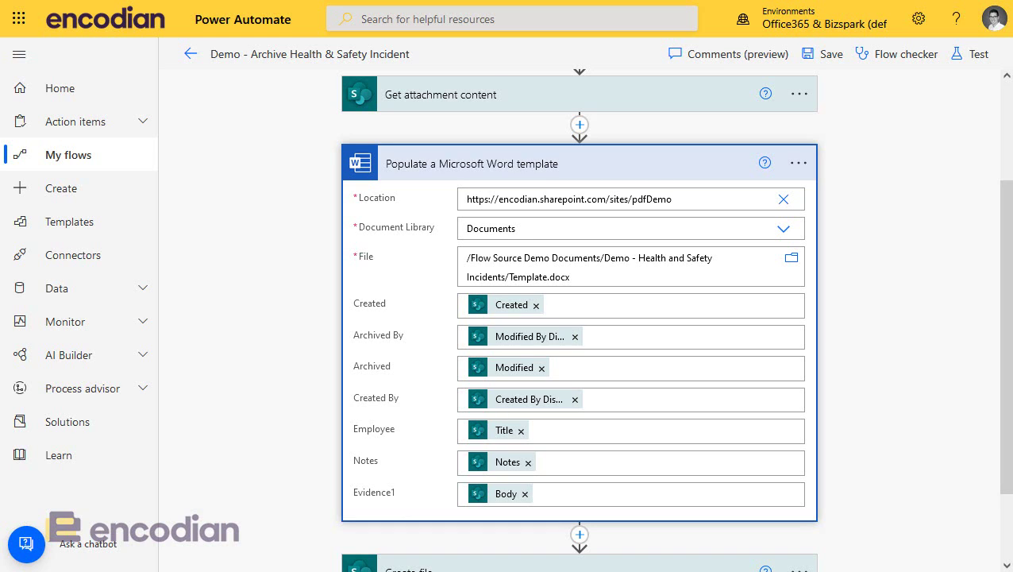
Minimise the Word template and start a manual test of the archive flow in Power Automate
{"action": "key", "text": "alt+Tab"}
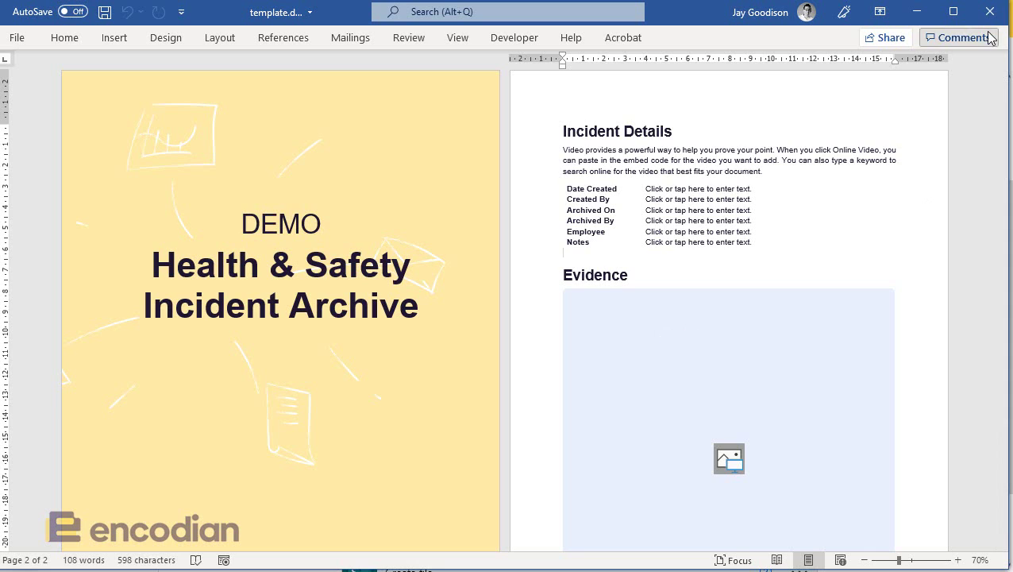
{"action": "left_click", "coordinate": [917, 20]}
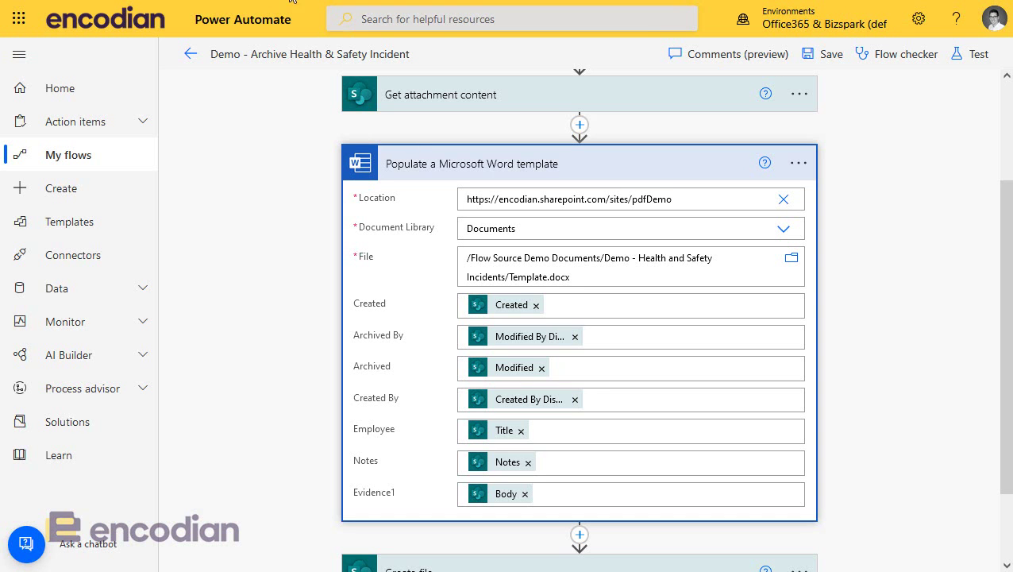
{"action": "left_click", "coordinate": [970, 55]}
{"action": "left_click", "coordinate": [800, 94]}
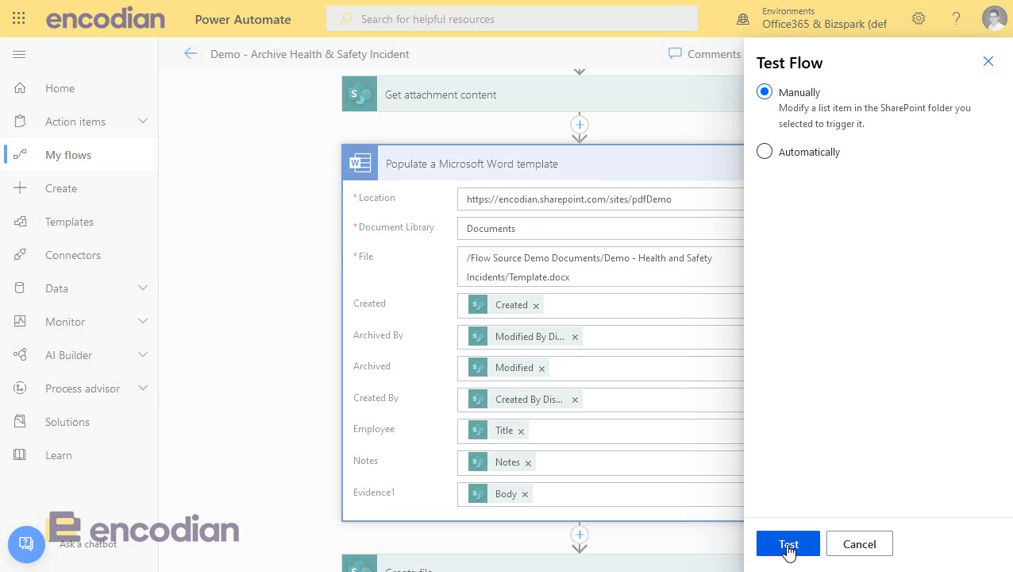
{"action": "left_click", "coordinate": [790, 543]}
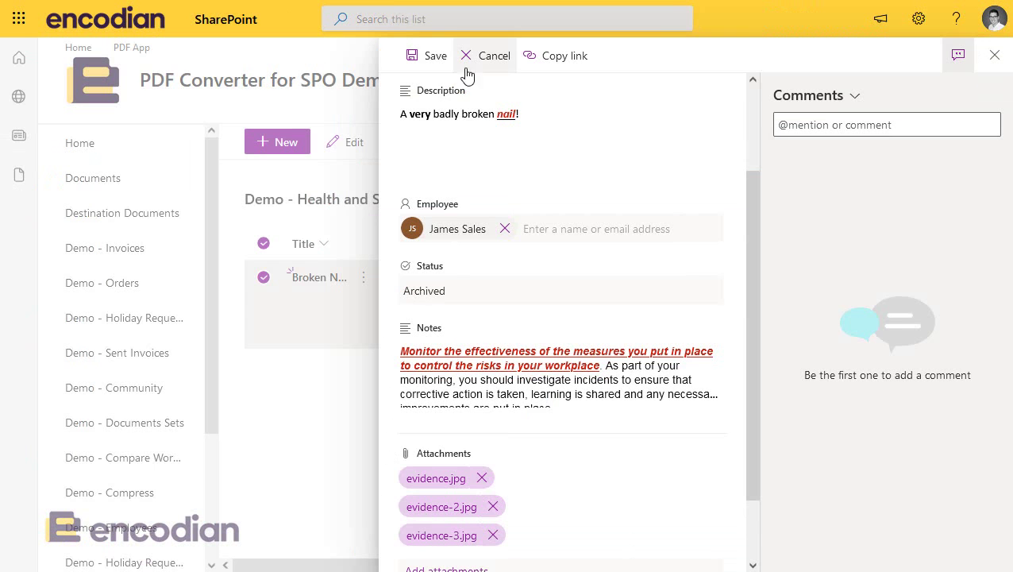
Delete the attachments evidence.jpg, evidence-2.jpg and evidence-3.jpg from the Broken Nail incident
{"action": "left_click", "coordinate": [482, 478]}
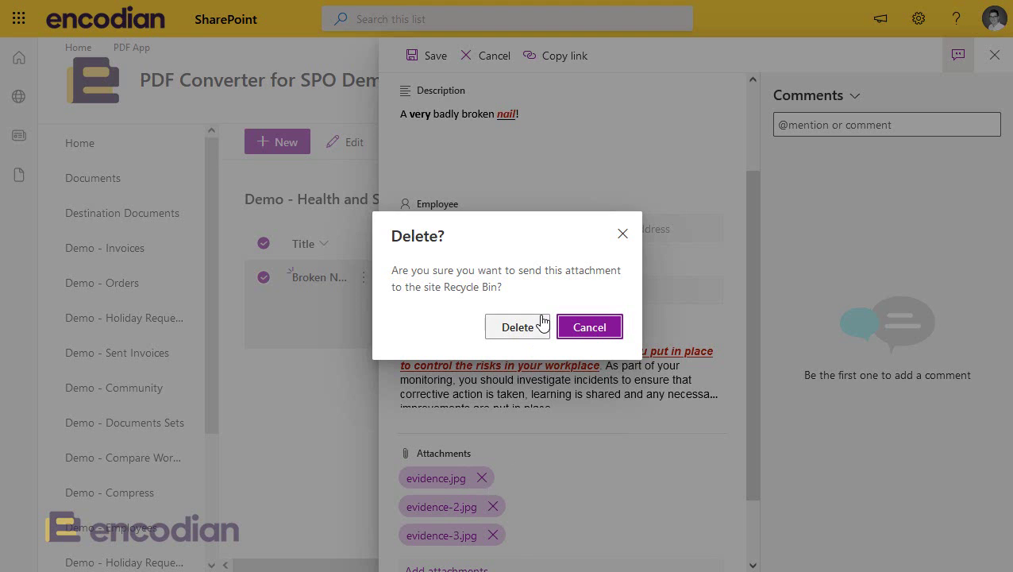
{"action": "left_click", "coordinate": [538, 323]}
{"action": "left_click", "coordinate": [492, 478]}
{"action": "left_click", "coordinate": [518, 327]}
{"action": "left_click", "coordinate": [493, 478]}
{"action": "left_click", "coordinate": [516, 331]}
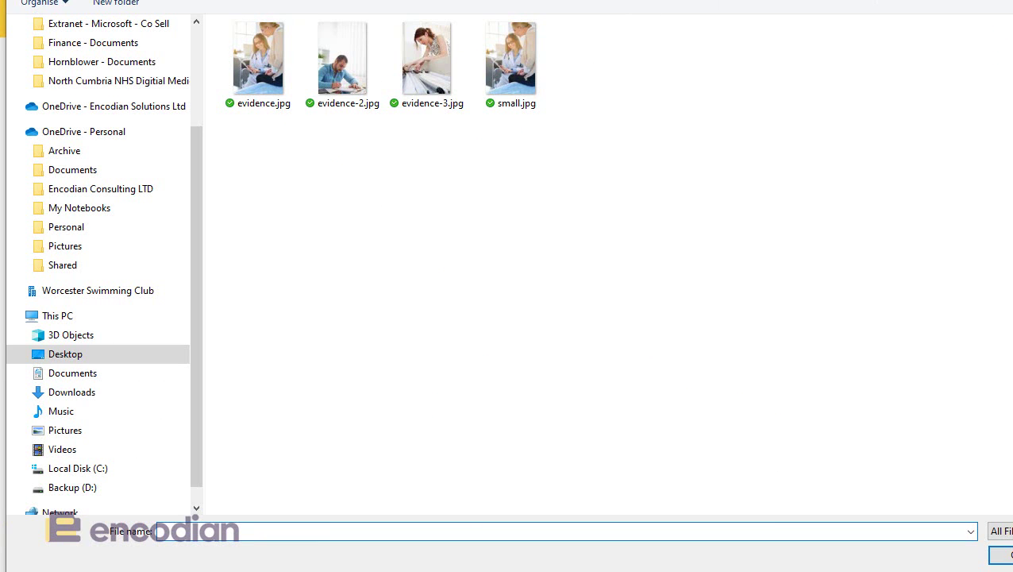
Attach small.jpg to the Broken Nail incident and save the item to trigger the flow
{"action": "key", "text": "ctrl+shift+6"}
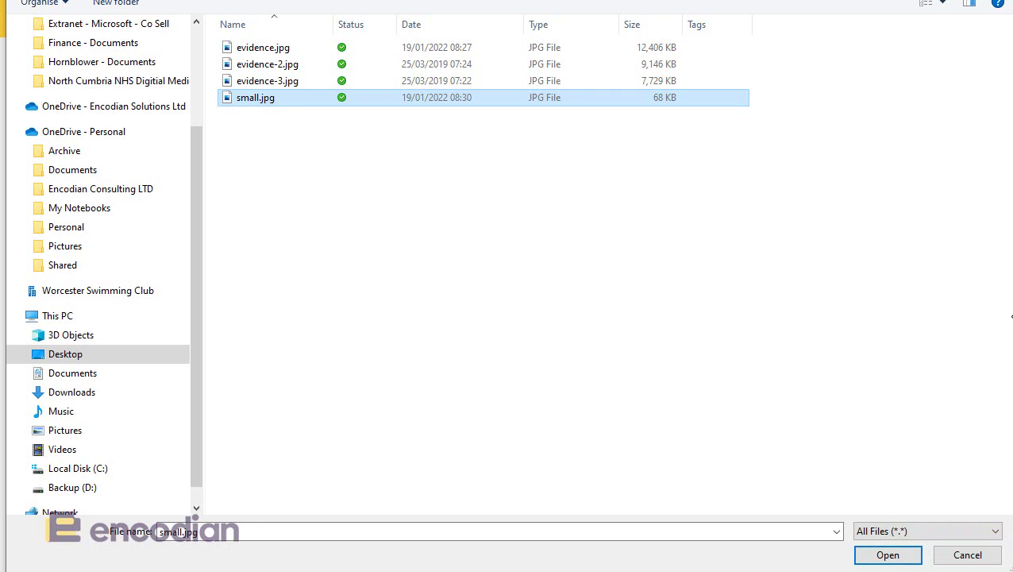
{"action": "left_click", "coordinate": [889, 552]}
{"action": "left_click", "coordinate": [424, 566]}
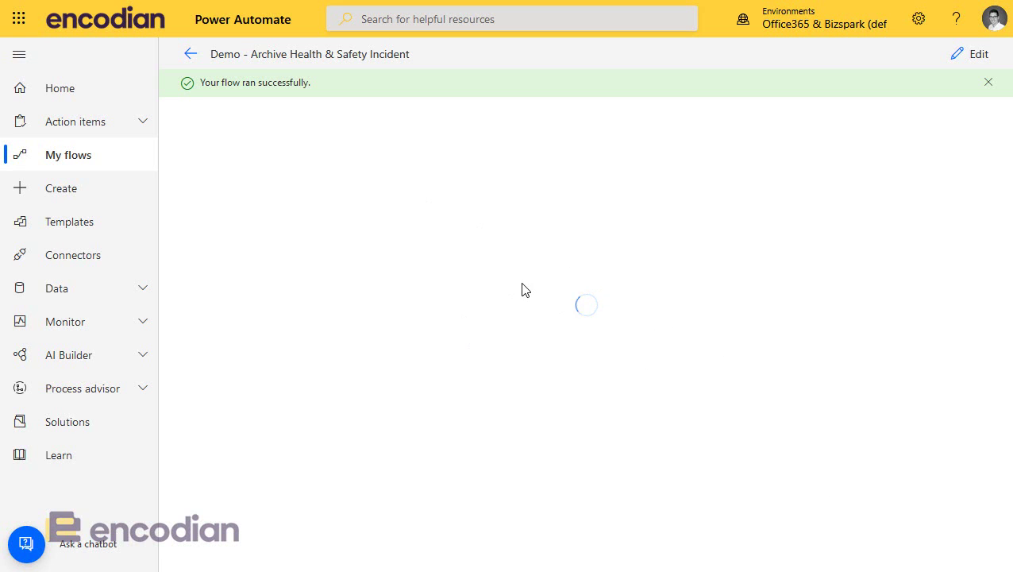
Open the archive flow's latest run from its run history and examine the Create file action's outputs
{"action": "left_click", "coordinate": [190, 54]}
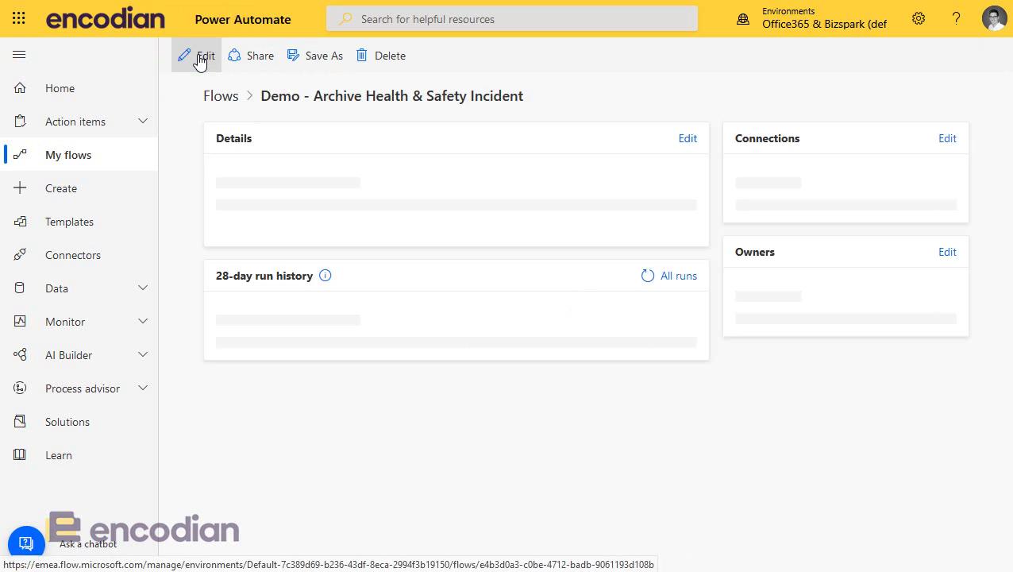
{"action": "left_click", "coordinate": [259, 513]}
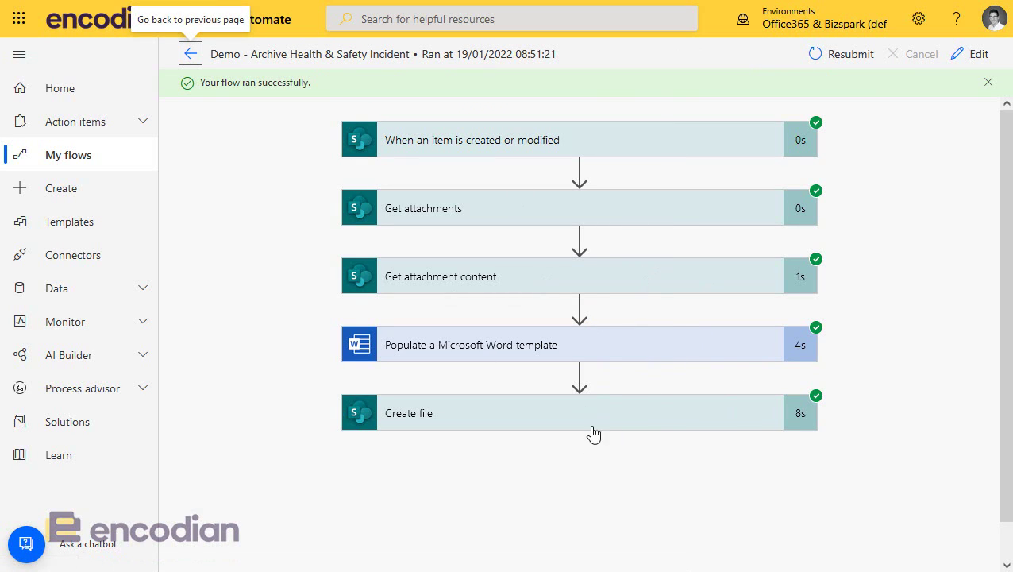
{"action": "left_click", "coordinate": [529, 421]}
{"action": "scroll", "coordinate": [554, 414], "scroll_direction": "down", "scroll_amount": 4}
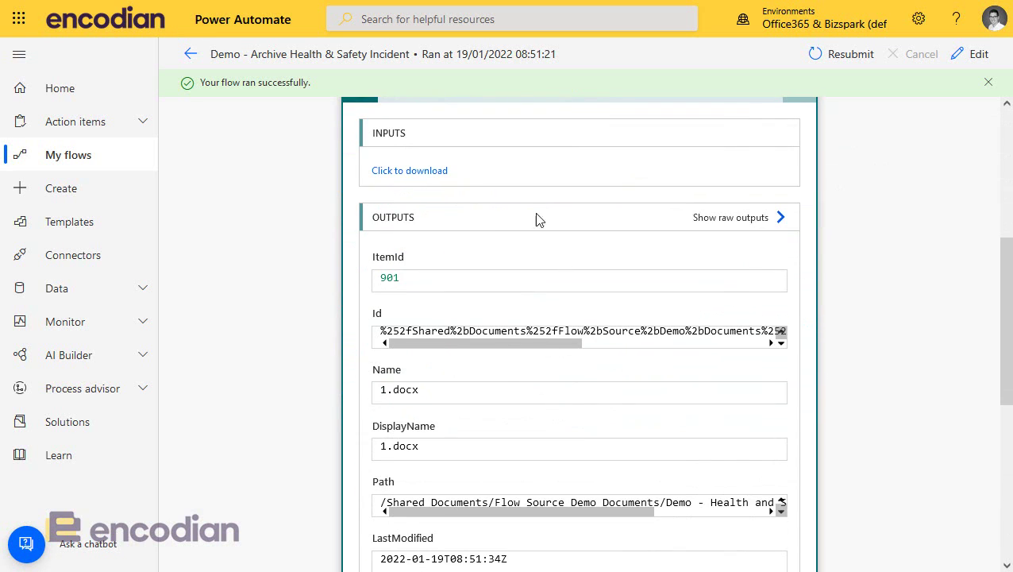
{"action": "scroll", "coordinate": [536, 217], "scroll_direction": "down", "scroll_amount": 1}
{"action": "scroll", "coordinate": [539, 219], "scroll_direction": "up", "scroll_amount": 5}
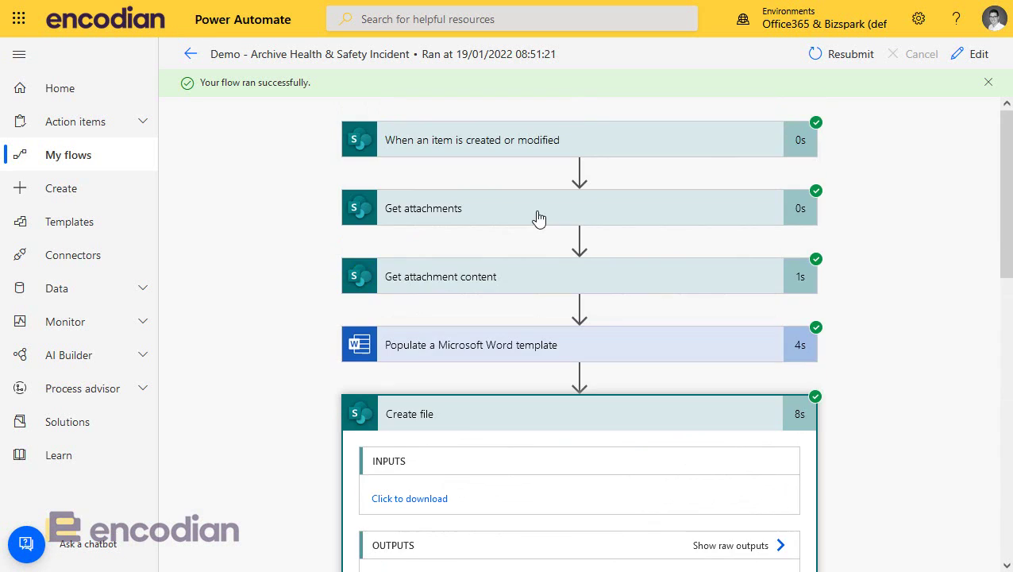
{"action": "left_click", "coordinate": [478, 412]}
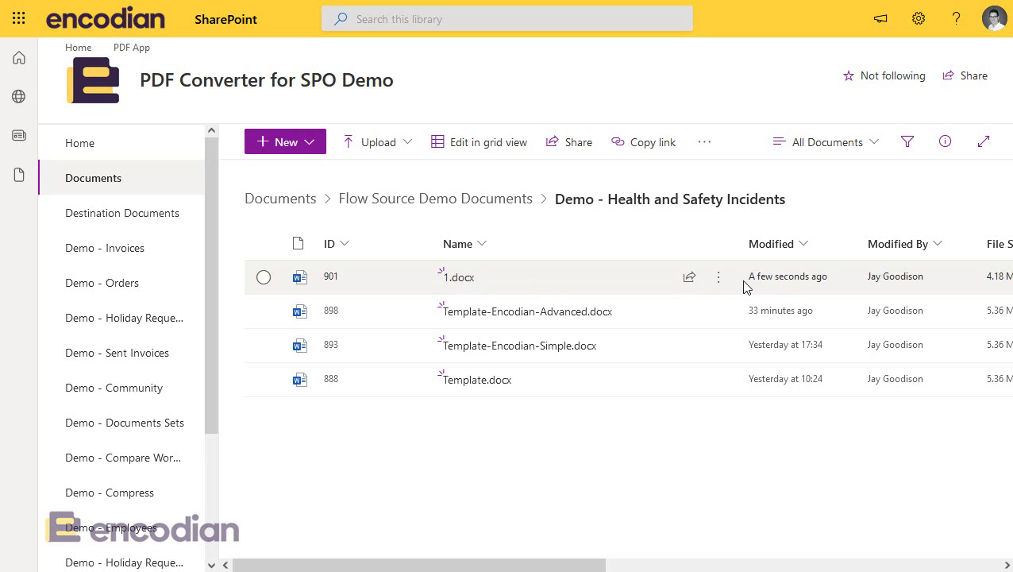
Preview 1.docx in the Demo - Health and Safety Incidents folder and examine its evidence image and Incident Details page
{"action": "left_click", "coordinate": [719, 278]}
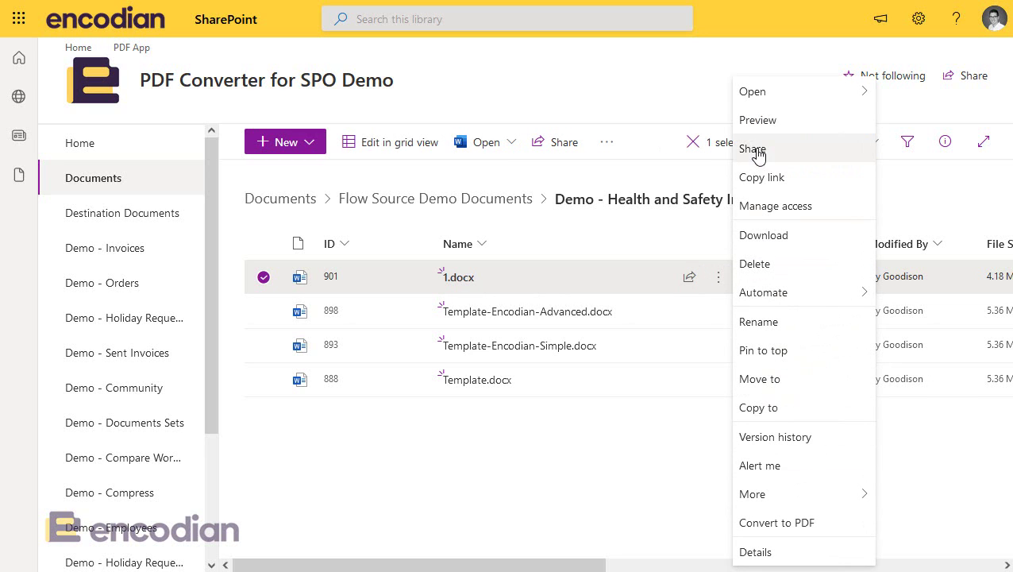
{"action": "left_click", "coordinate": [758, 121]}
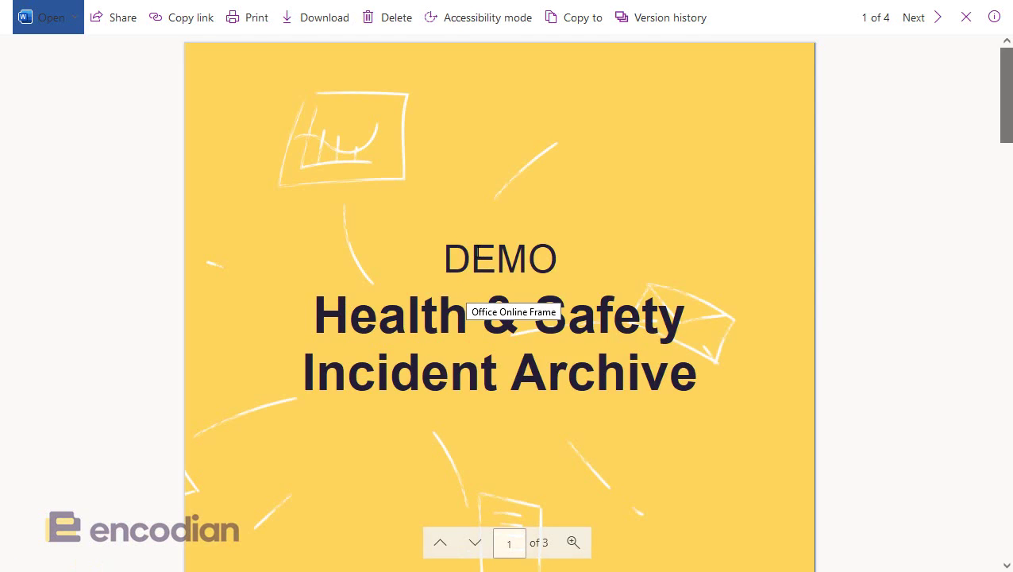
{"action": "scroll", "coordinate": [522, 258], "scroll_direction": "down", "scroll_amount": 10}
{"action": "scroll", "coordinate": [522, 263], "scroll_direction": "down", "scroll_amount": 10}
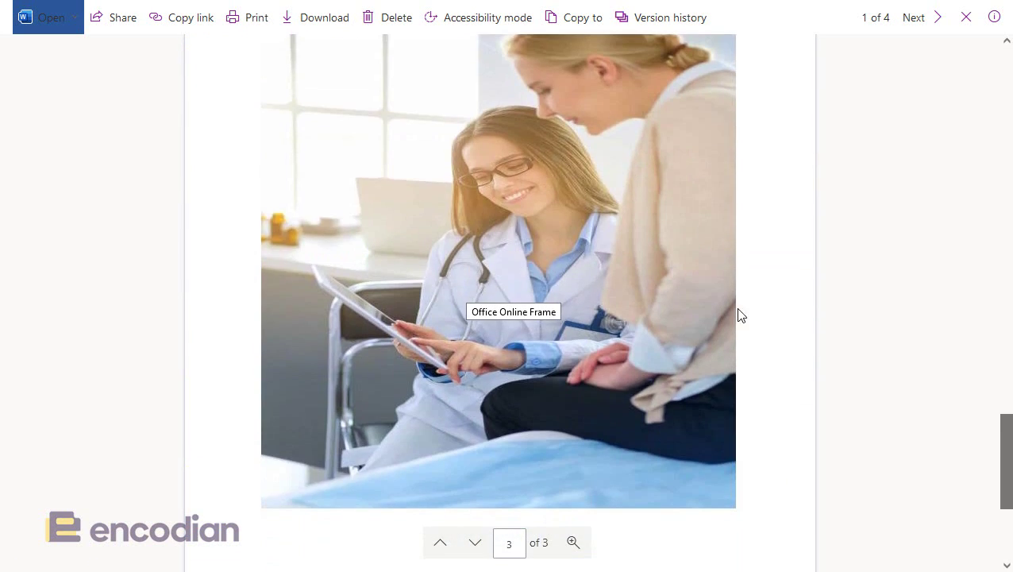
{"action": "scroll", "coordinate": [615, 308], "scroll_direction": "up", "scroll_amount": 6}
{"action": "scroll", "coordinate": [603, 300], "scroll_direction": "up", "scroll_amount": 2}
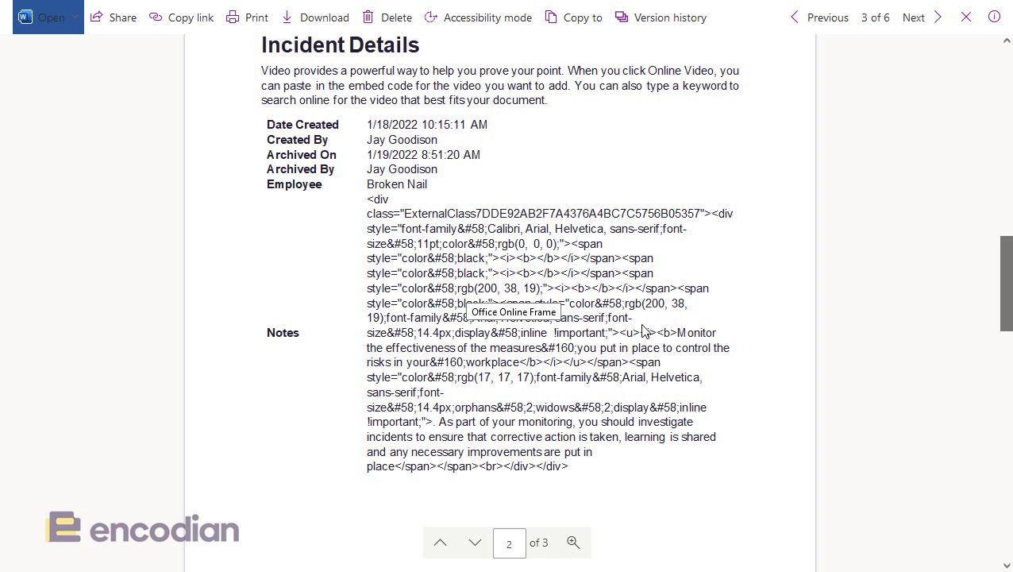
Examine the Evidence page of the populated 1.docx document and close its preview
{"action": "scroll", "coordinate": [647, 342], "scroll_direction": "down", "scroll_amount": 10}
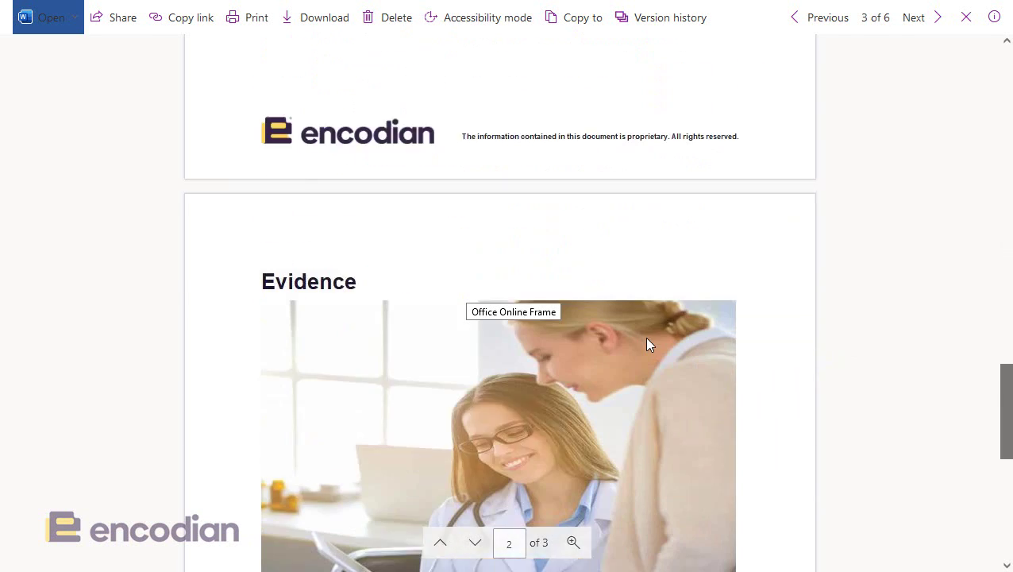
{"action": "scroll", "coordinate": [623, 323], "scroll_direction": "down", "scroll_amount": 3}
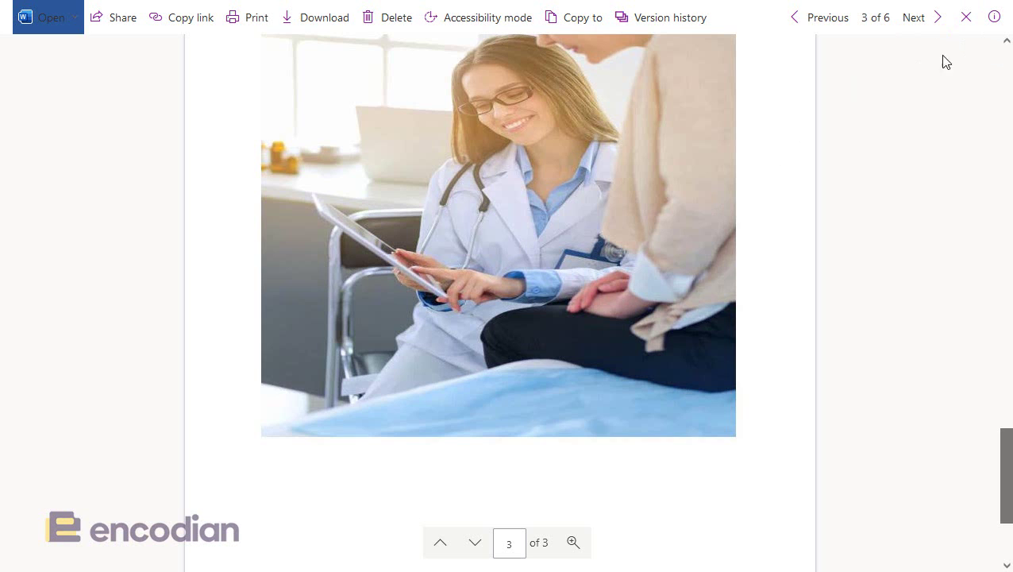
{"action": "left_click", "coordinate": [958, 26]}
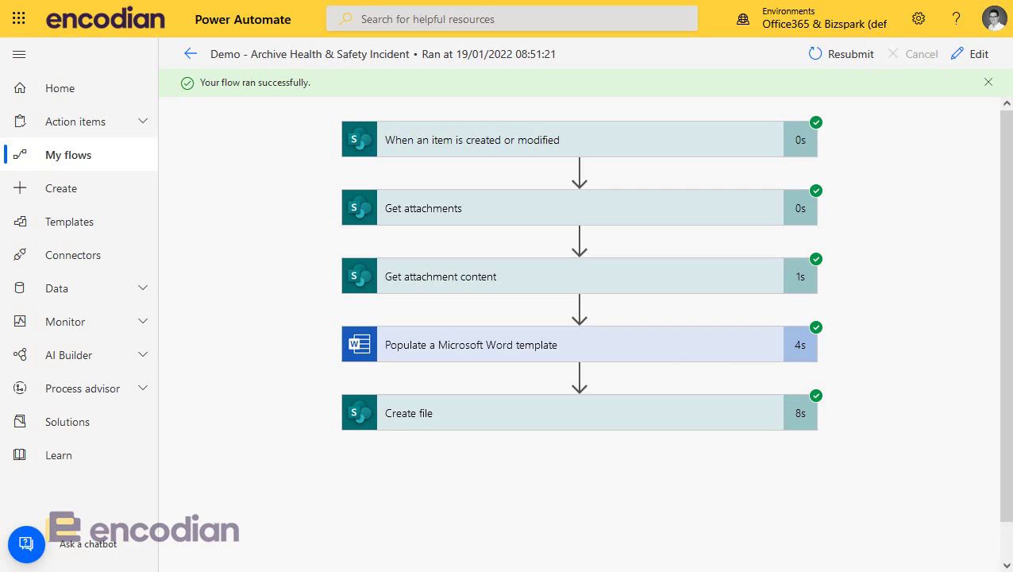
Open the Demo - Archive Health & Safety Incident flow for editing and start a manual test
{"action": "left_click", "coordinate": [975, 59]}
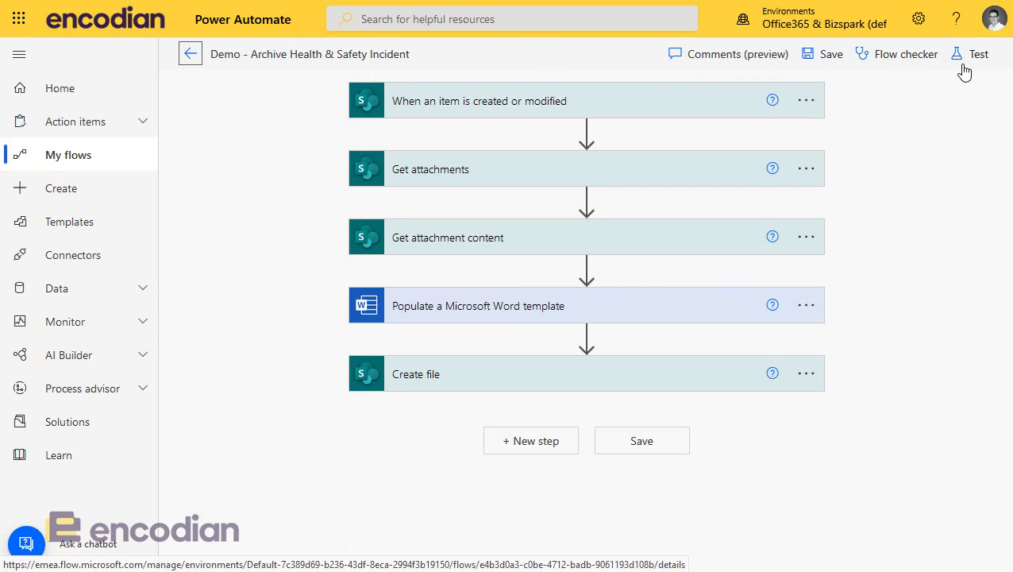
{"action": "left_click", "coordinate": [965, 59]}
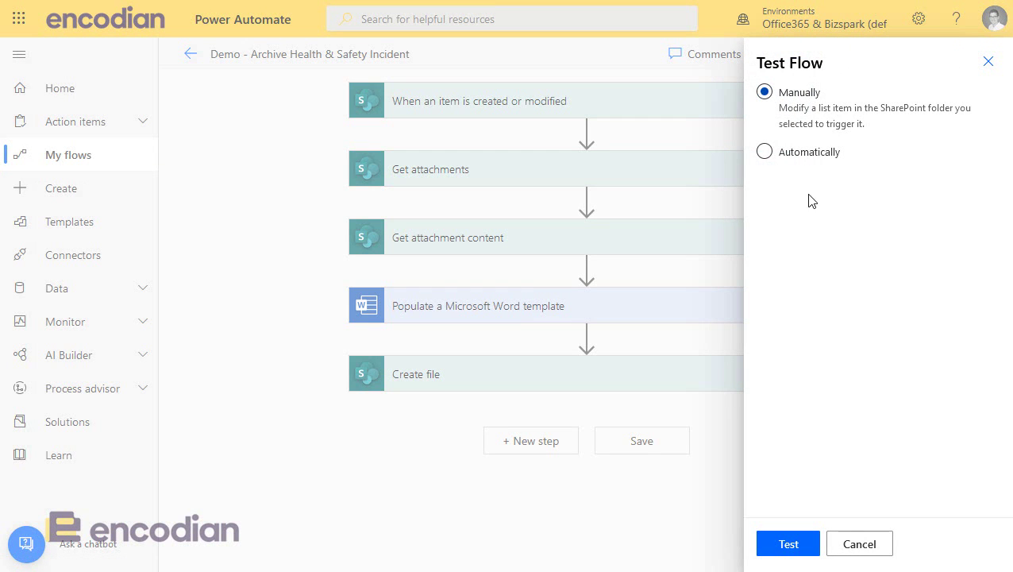
{"action": "left_click", "coordinate": [785, 546]}
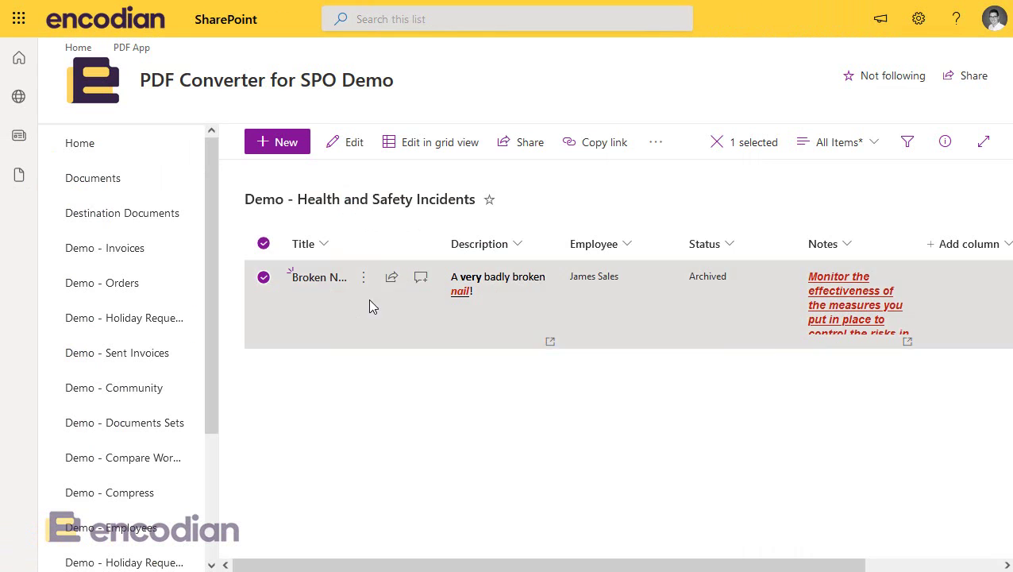
Open the Broken Nail incident in the SharePoint list for editing and delete its small.jpg attachment
{"action": "left_click", "coordinate": [363, 280]}
{"action": "left_click", "coordinate": [427, 208]}
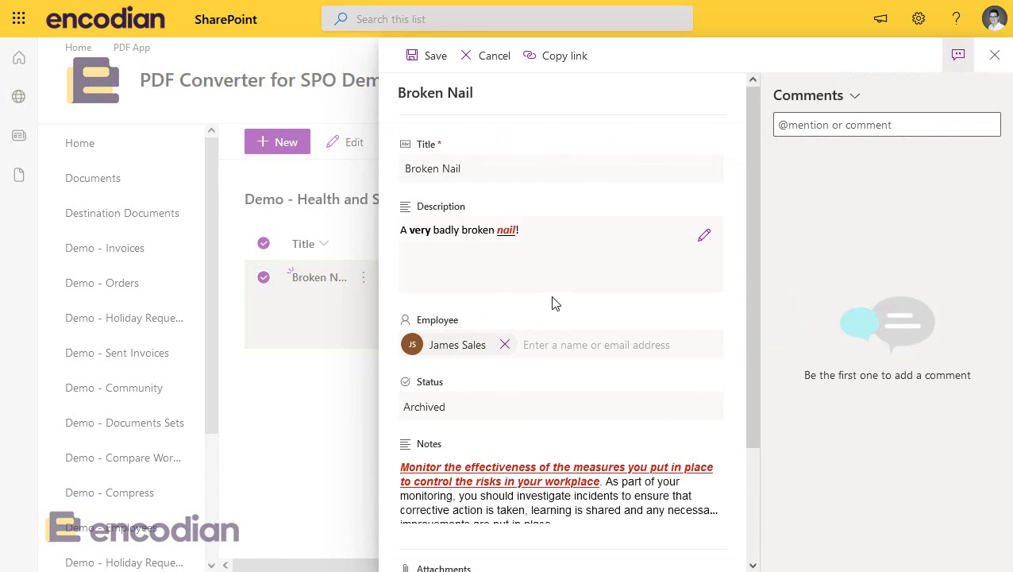
{"action": "scroll", "coordinate": [554, 300], "scroll_direction": "down", "scroll_amount": 2}
{"action": "left_click", "coordinate": [465, 456]}
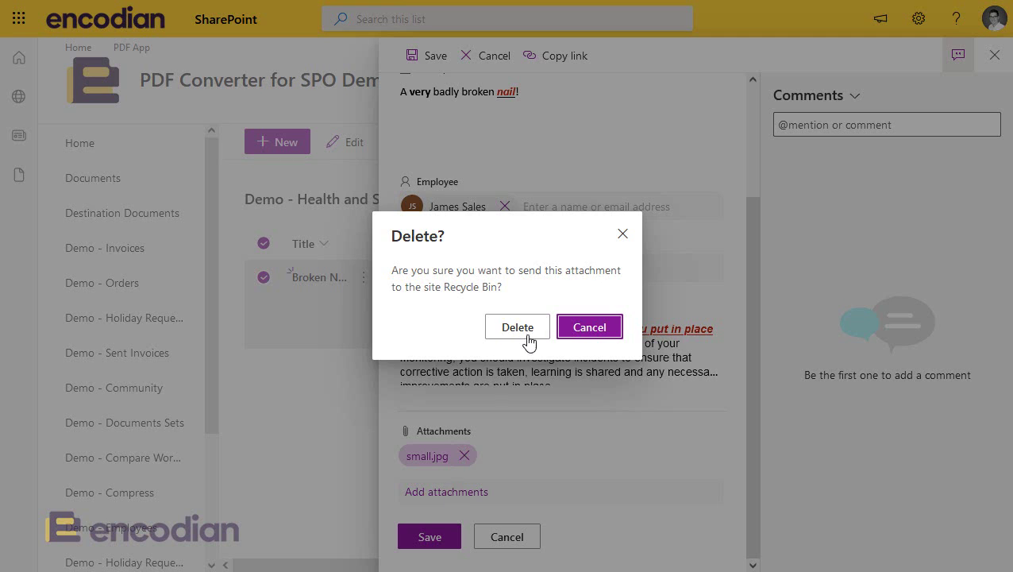
{"action": "left_click", "coordinate": [517, 327]}
Attach evidence.jpg to the Broken Nail incident and save the item to trigger the flow
{"action": "left_click", "coordinate": [441, 491]}
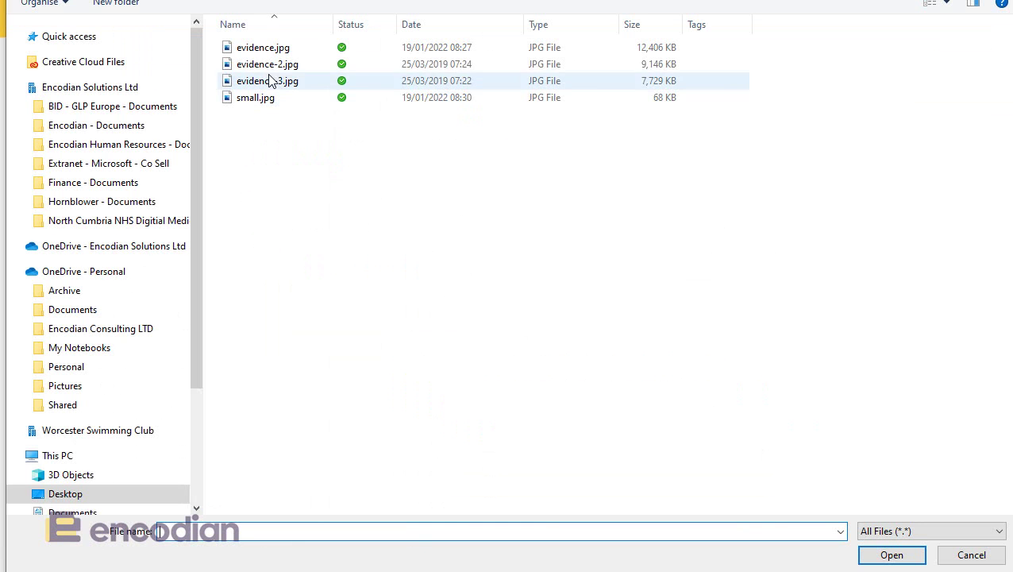
{"action": "left_click", "coordinate": [270, 49]}
{"action": "double_click", "coordinate": [270, 48]}
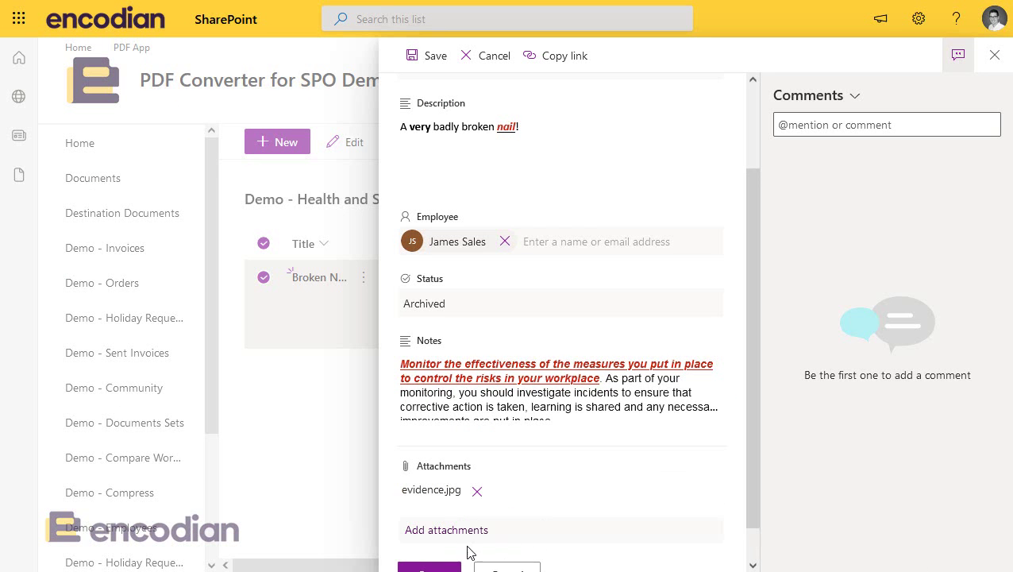
{"action": "scroll", "coordinate": [468, 547], "scroll_direction": "down", "scroll_amount": 1}
{"action": "left_click", "coordinate": [448, 537]}
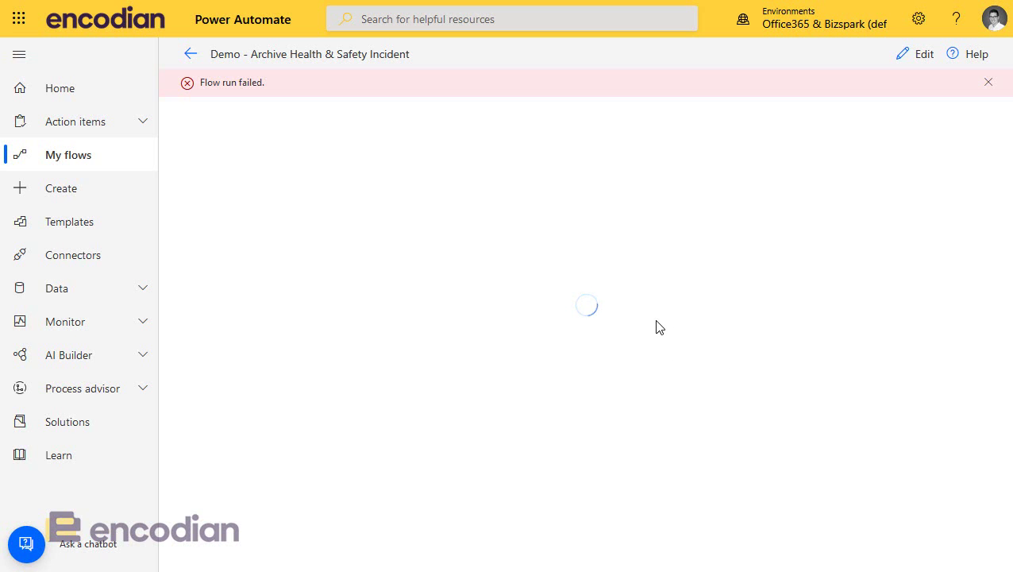
Return to the archive flow's details and open its latest run from the run history
{"action": "left_click", "coordinate": [188, 55]}
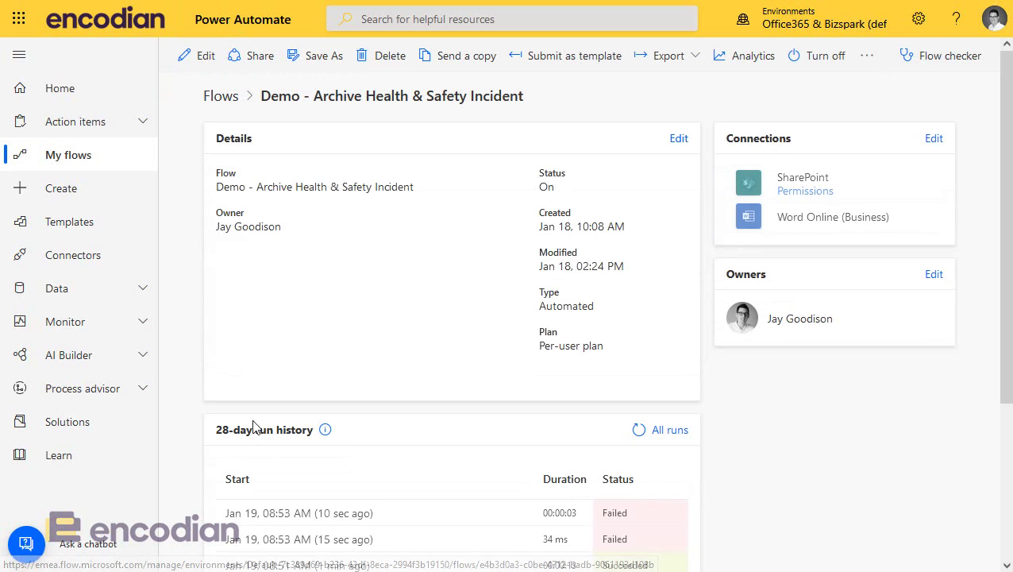
{"action": "left_click", "coordinate": [254, 513]}
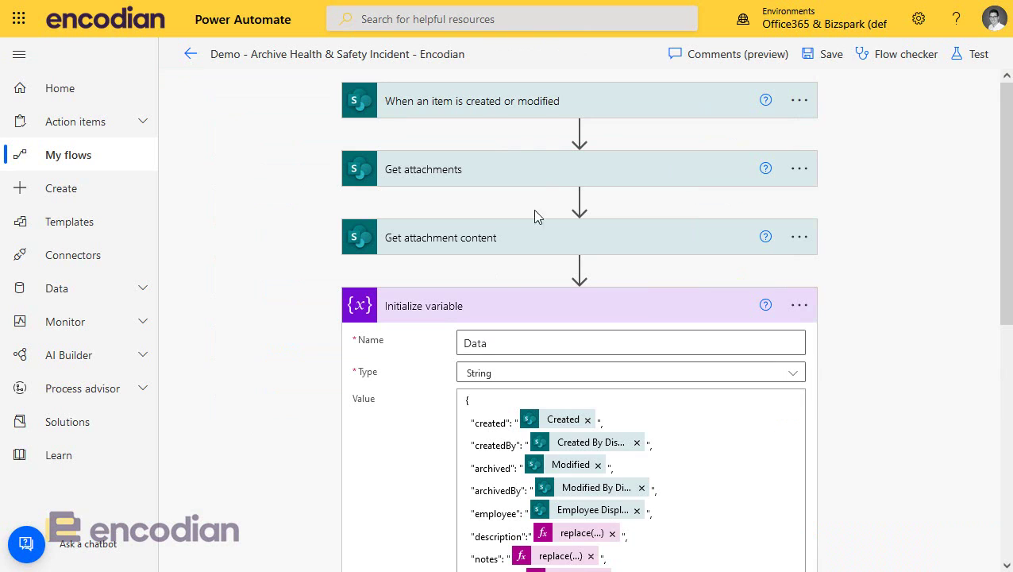
In the Demo - Archive Health & Safety Incident - Encodian flow, collapse the Initialize variable action and review the Populate Word Document action's inputs
{"action": "left_click", "coordinate": [506, 298]}
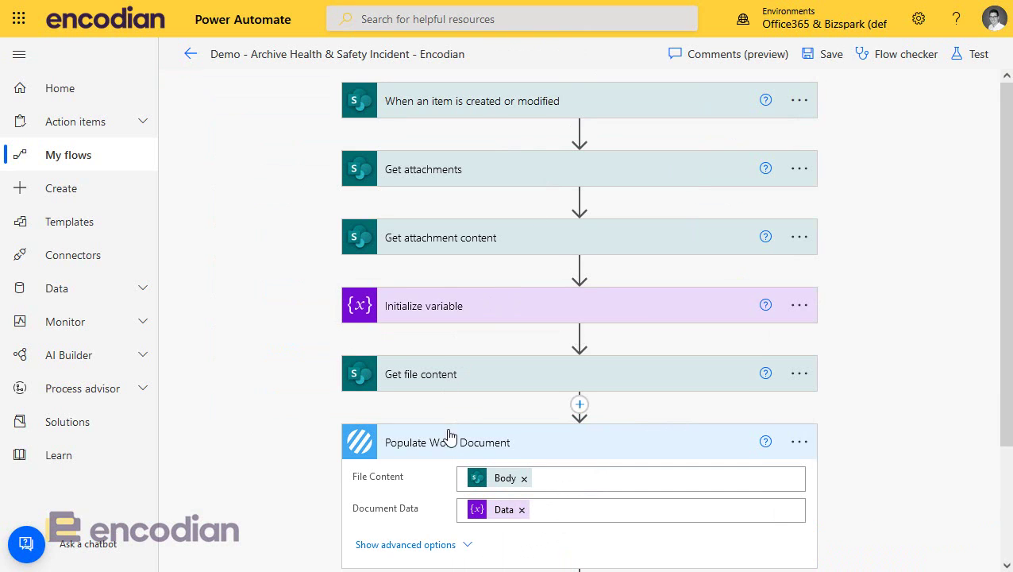
{"action": "scroll", "coordinate": [502, 439], "scroll_direction": "down", "scroll_amount": 1}
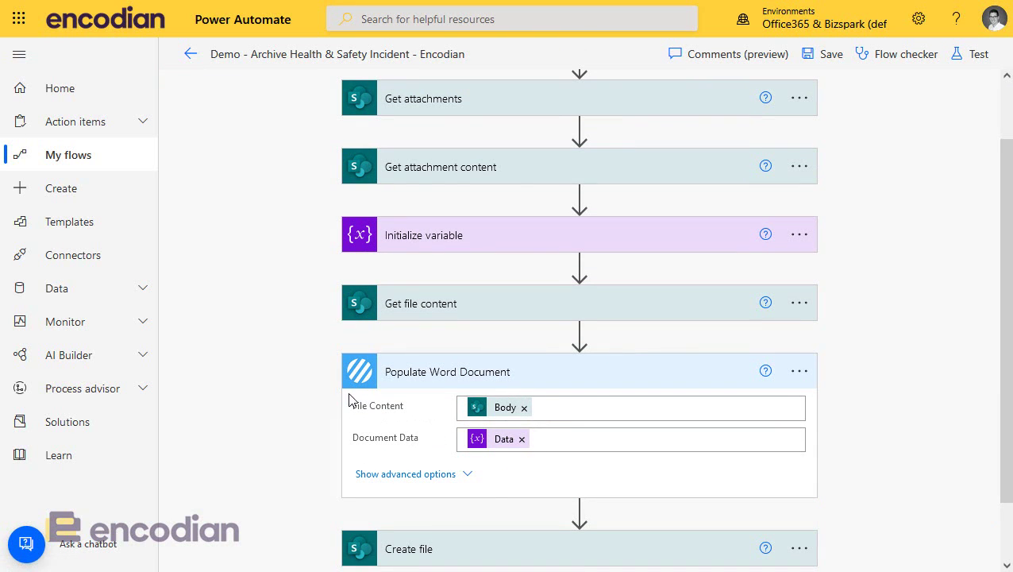
{"action": "left_click", "coordinate": [441, 374]}
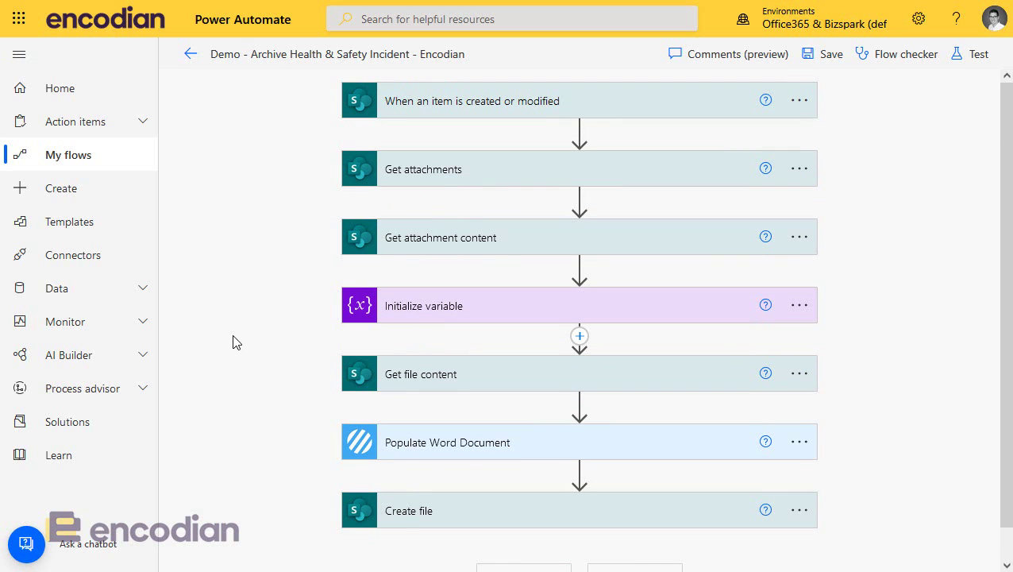
{"action": "left_click", "coordinate": [450, 446]}
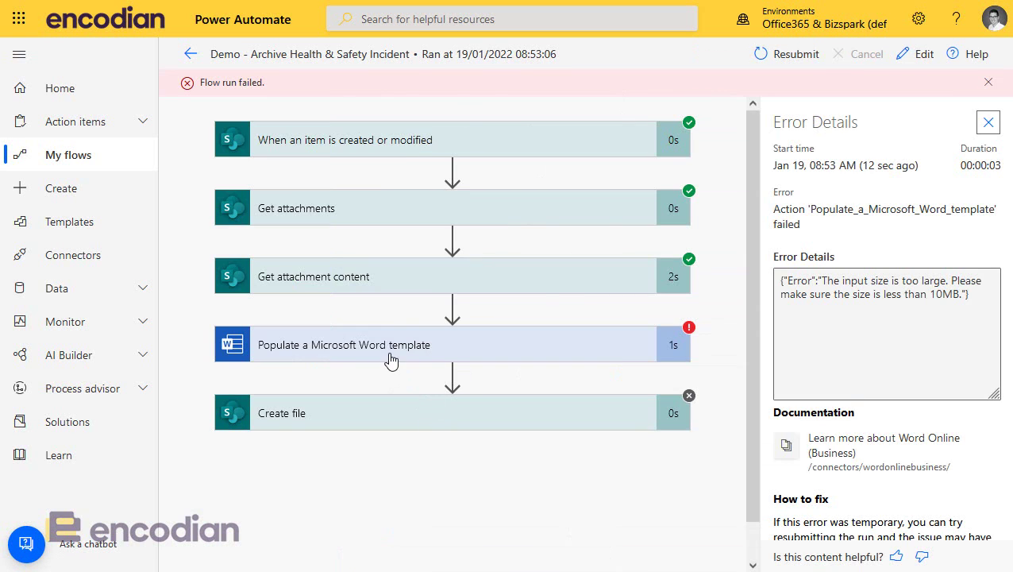
Open the Demo - Archive Health & Safety Incident flow for editing and examine the field mappings of its Populate a Microsoft Word template action
{"action": "left_click", "coordinate": [394, 359]}
{"action": "left_click", "coordinate": [919, 56]}
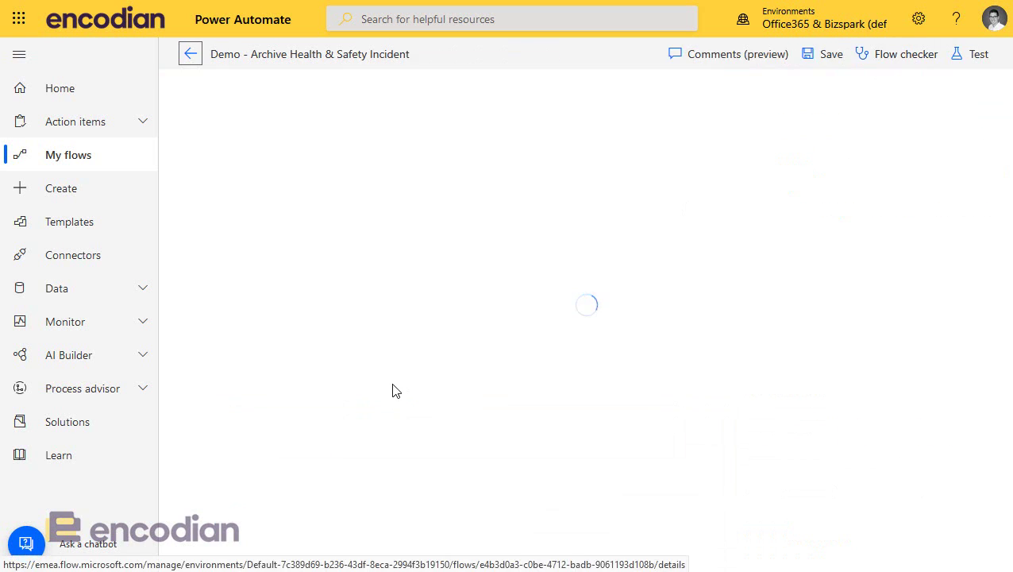
{"action": "left_click", "coordinate": [453, 305]}
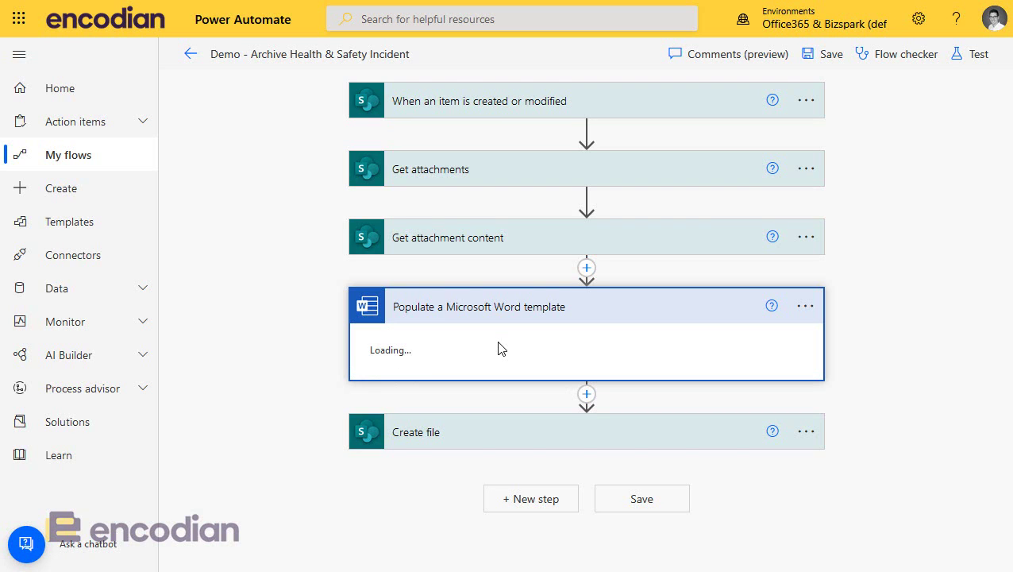
{"action": "left_click", "coordinate": [192, 56]}
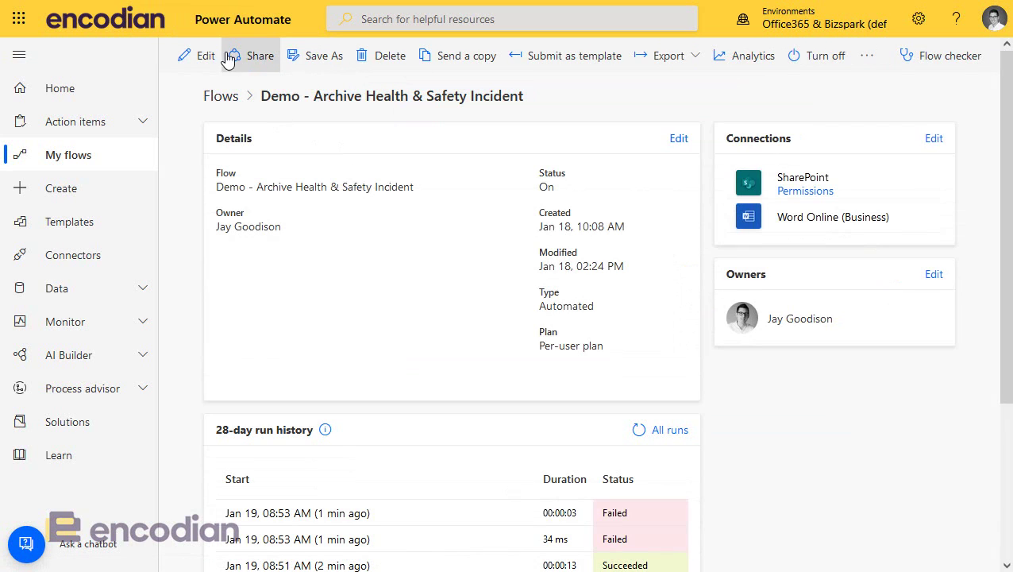
{"action": "left_click", "coordinate": [204, 53]}
{"action": "left_click", "coordinate": [520, 316]}
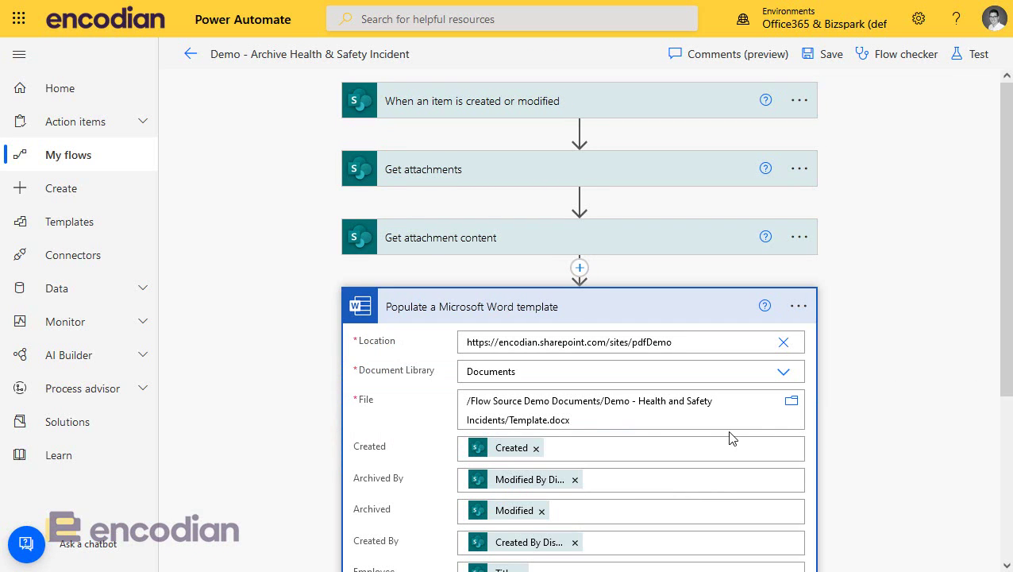
{"action": "scroll", "coordinate": [648, 439], "scroll_direction": "down", "scroll_amount": 1}
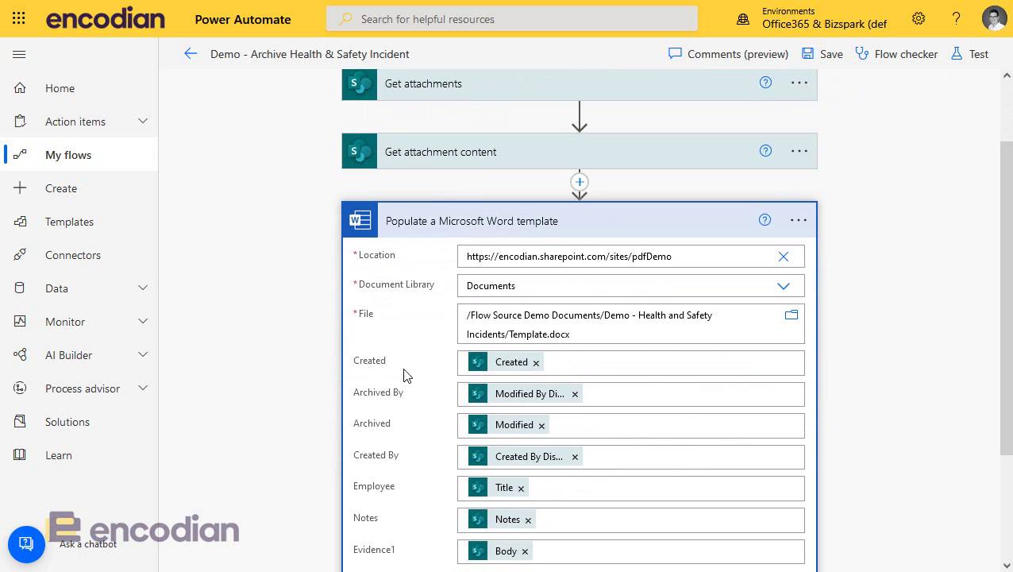
{"action": "scroll", "coordinate": [428, 408], "scroll_direction": "down", "scroll_amount": 2}
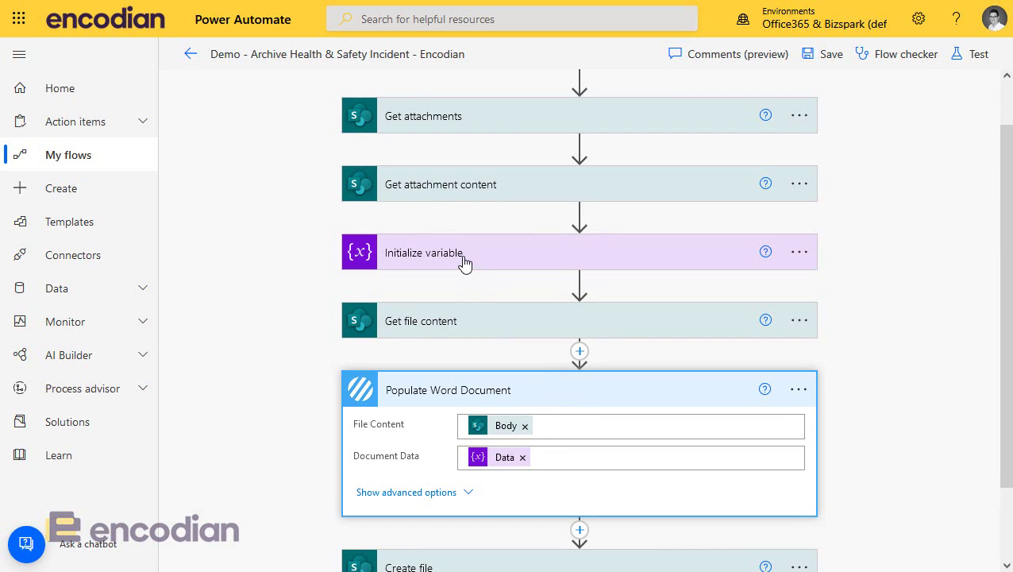
In the Encodian version of the flow, expand the Initialize variable action and examine the Data variable's JSON value and description expression
{"action": "left_click", "coordinate": [455, 261]}
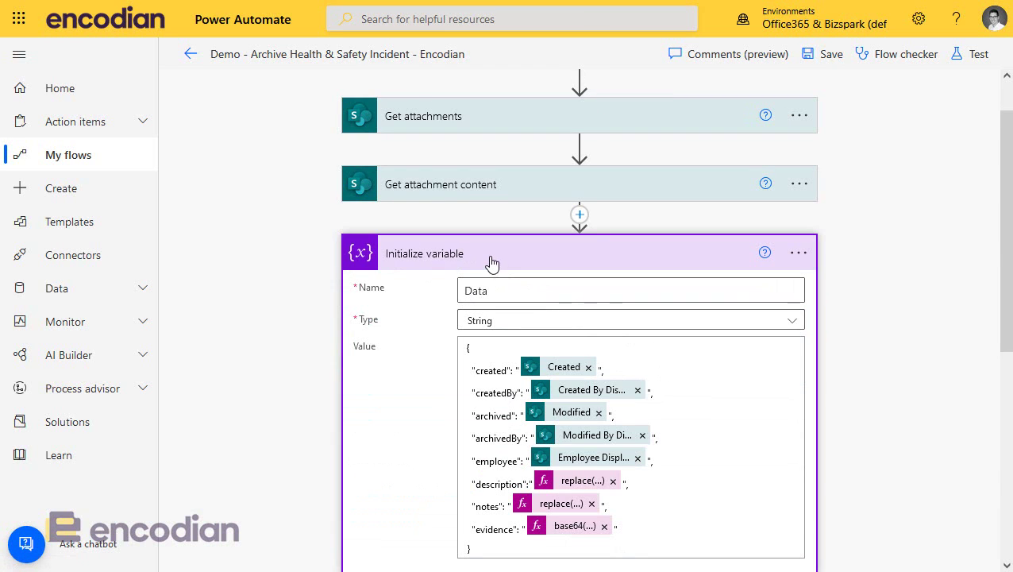
{"action": "scroll", "coordinate": [492, 262], "scroll_direction": "down", "scroll_amount": 1}
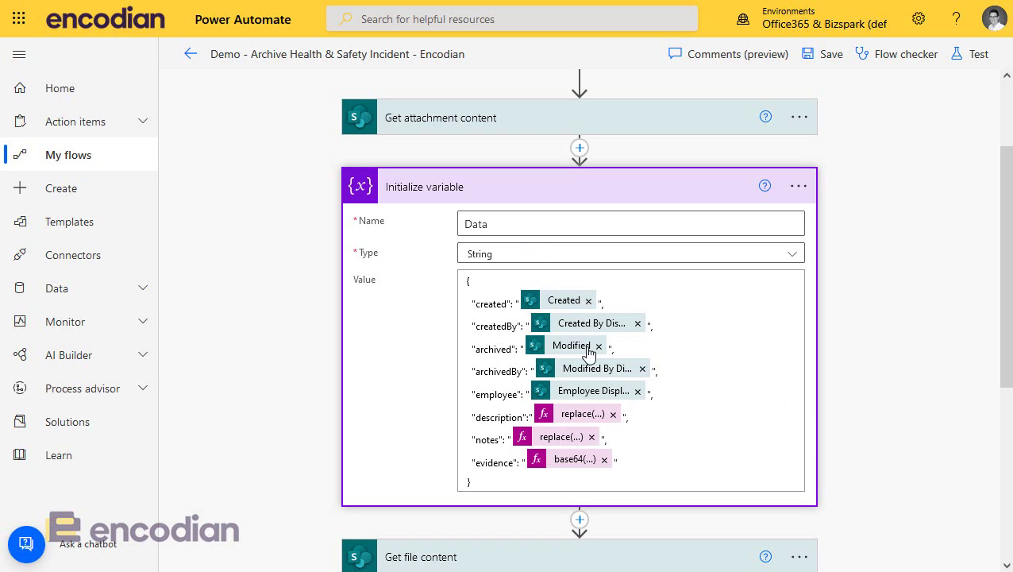
{"action": "left_click", "coordinate": [589, 420]}
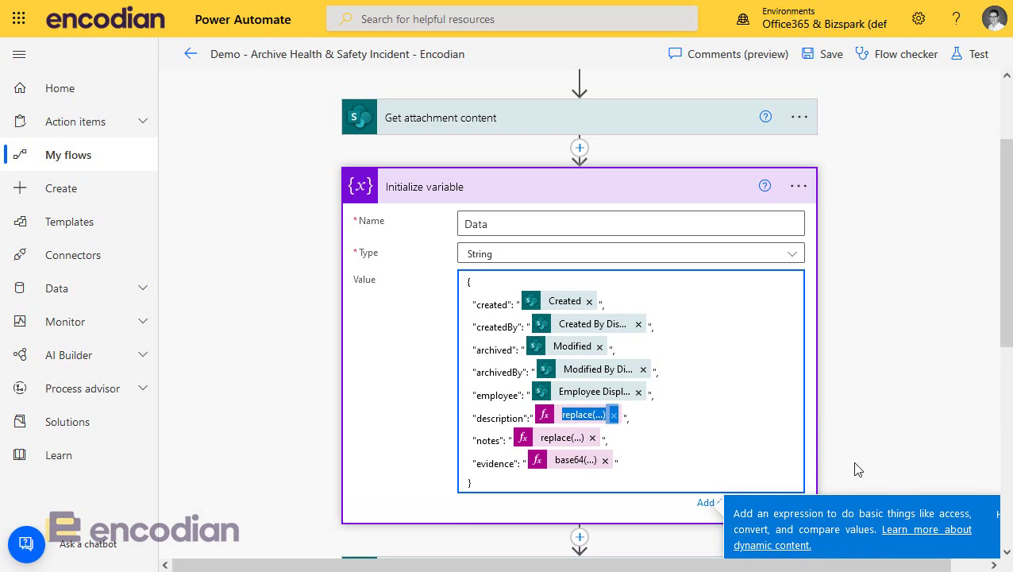
{"action": "scroll", "coordinate": [984, 520], "scroll_direction": "right", "scroll_amount": 2}
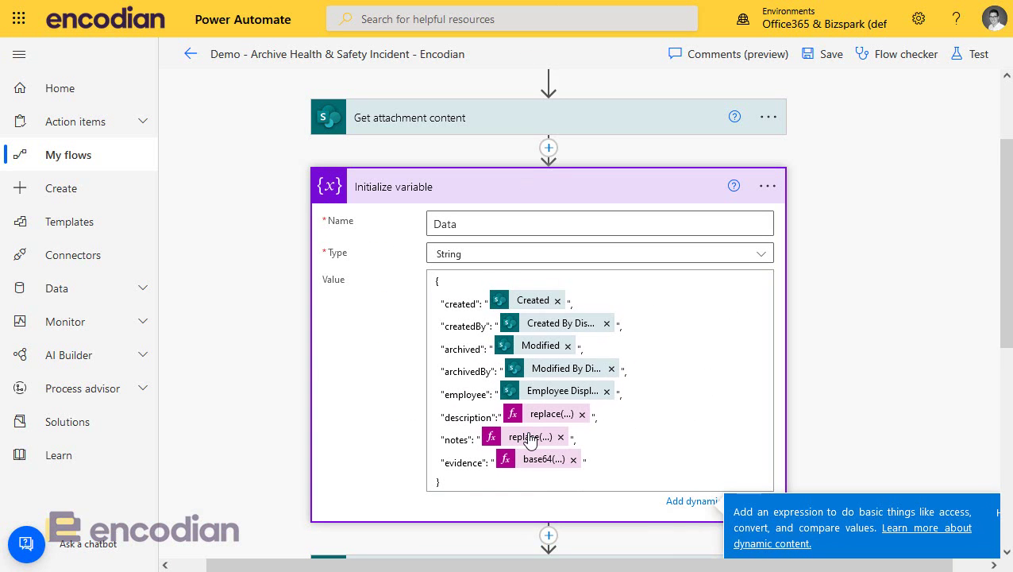
Examine the Data variable's notes replace expression and its quote-escaping arguments, close the expression editor, and view the evidence base64 expression
{"action": "left_click", "coordinate": [529, 441]}
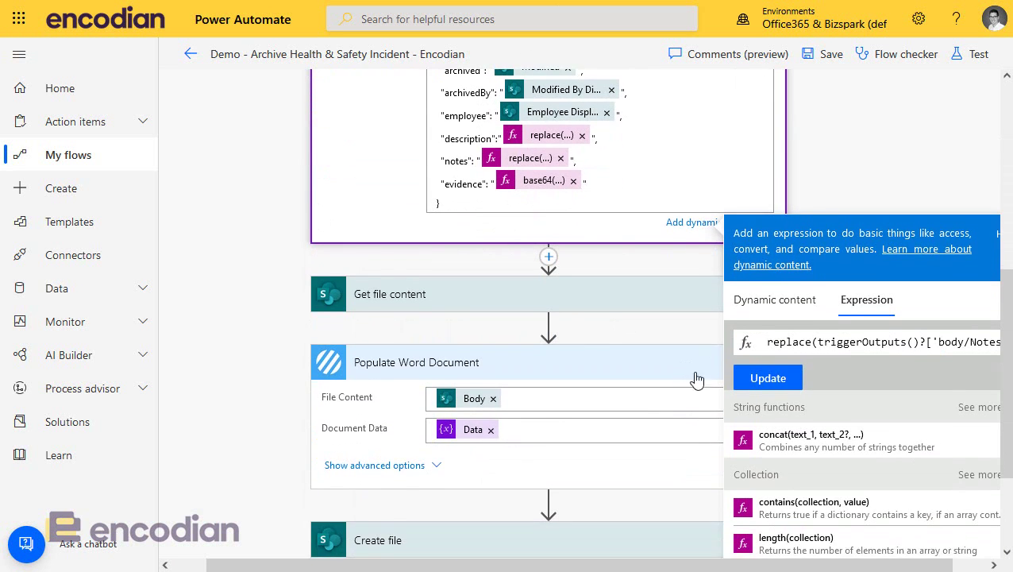
{"action": "left_click_drag", "start_coordinate": [817, 341], "coordinate": [997, 341]}
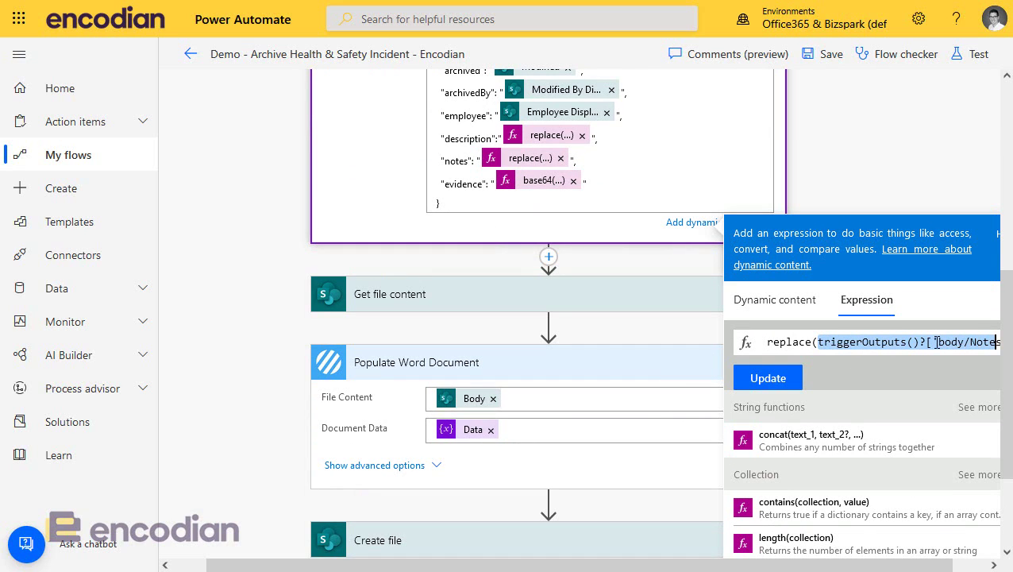
{"action": "key", "text": "End"}
{"action": "type", "text": "'"}
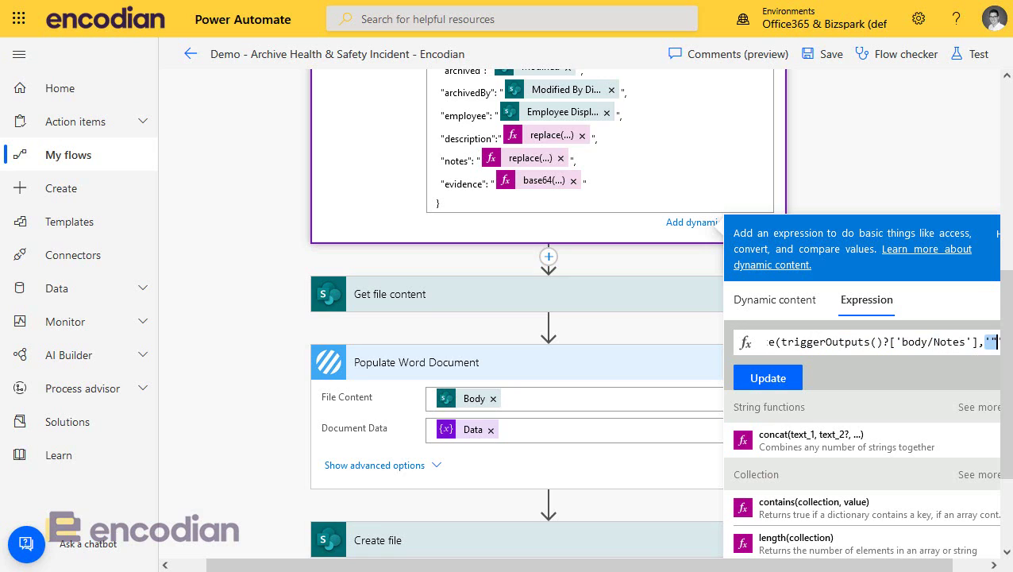
{"action": "type", "text": "','\\\"')"}
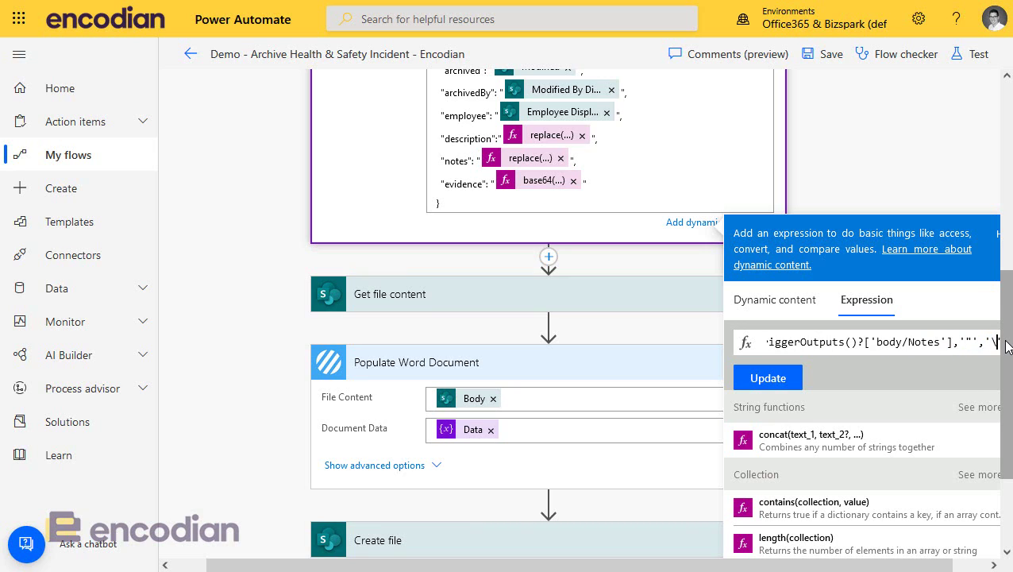
{"action": "left_click", "coordinate": [947, 342]}
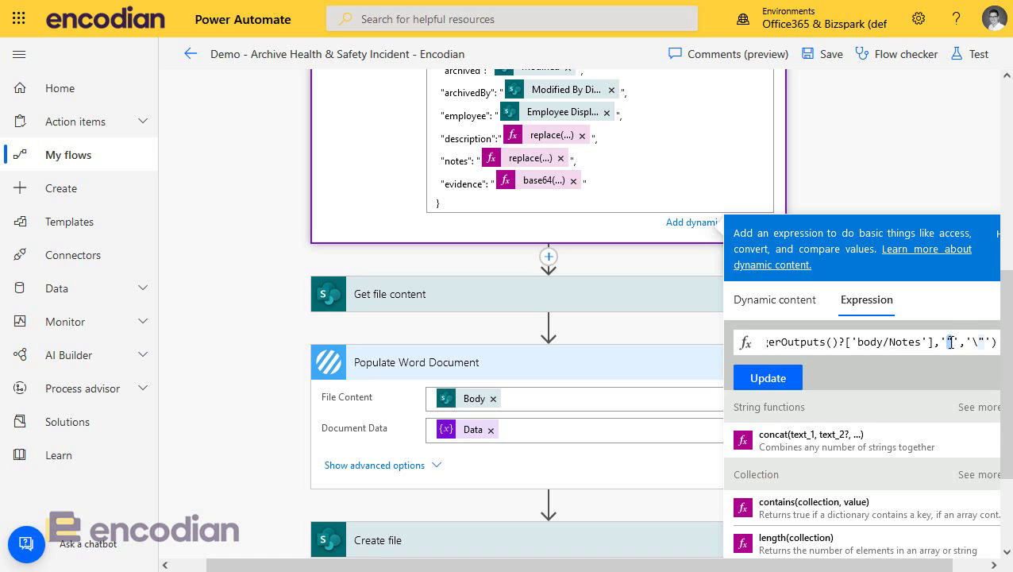
{"action": "type", "text": "\""}
{"action": "mouse_move", "coordinate": [979, 342]}
{"action": "left_mouse_down"}
{"action": "mouse_move", "coordinate": [970, 341]}
{"action": "mouse_move", "coordinate": [982, 343]}
{"action": "left_mouse_up"}
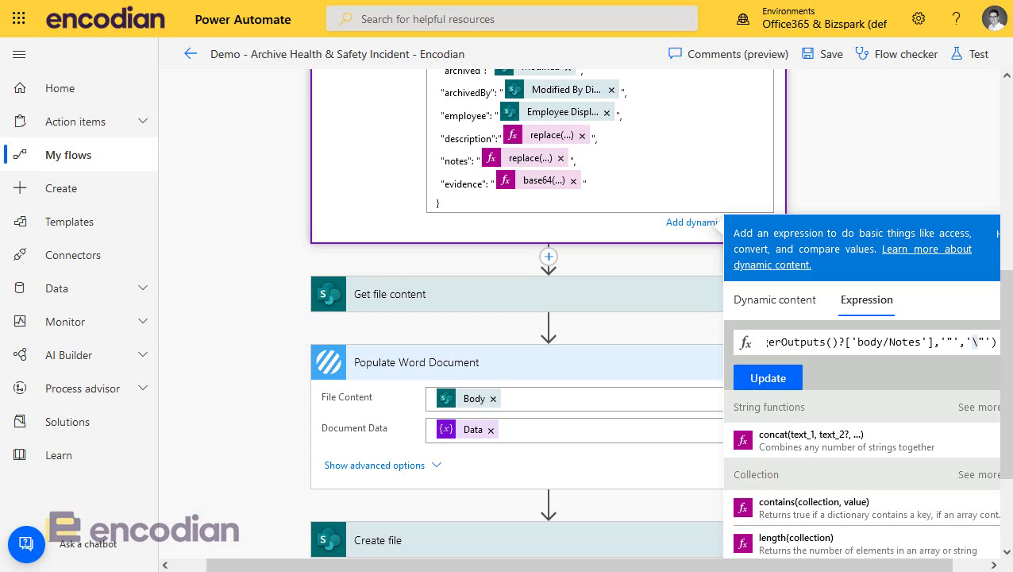
{"action": "left_click", "coordinate": [917, 176]}
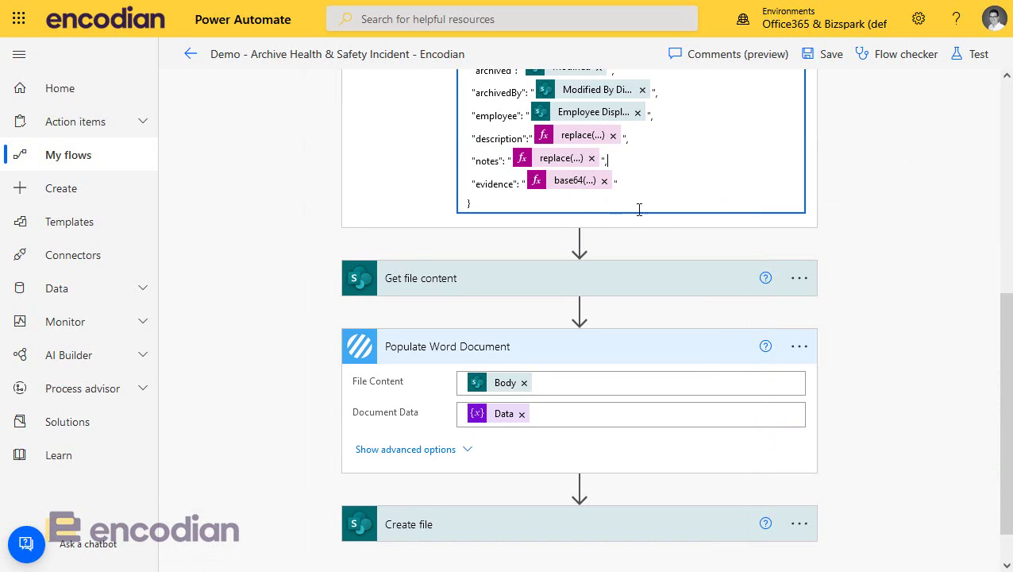
{"action": "scroll", "coordinate": [645, 211], "scroll_direction": "up", "scroll_amount": 2}
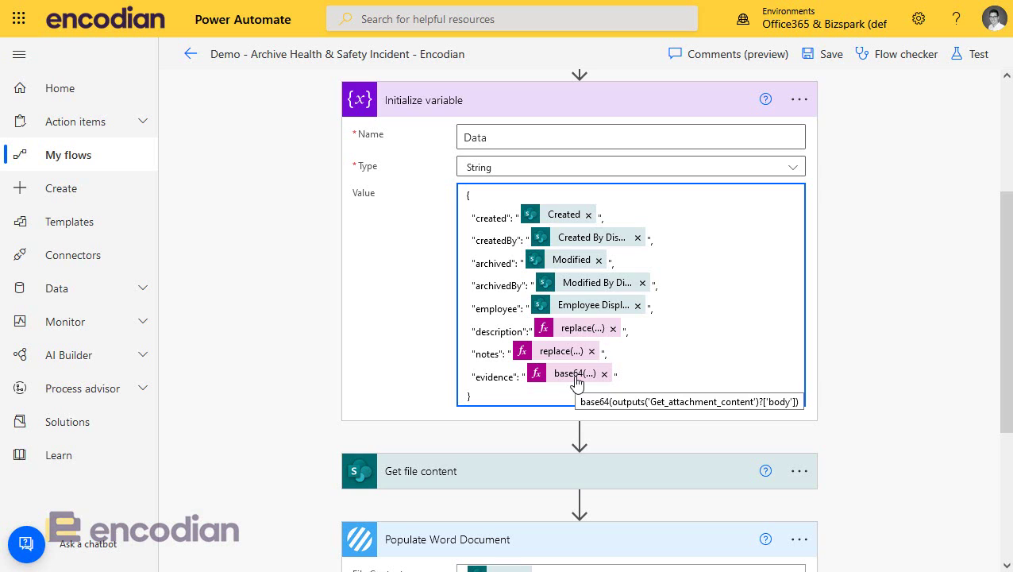
Compare the Data variable's evidence expression with the placeholders in the Template-Encodian-Simple.docx Word template, and collapse the Initialize variable action
{"action": "scroll", "coordinate": [611, 371], "scroll_direction": "up", "scroll_amount": 2}
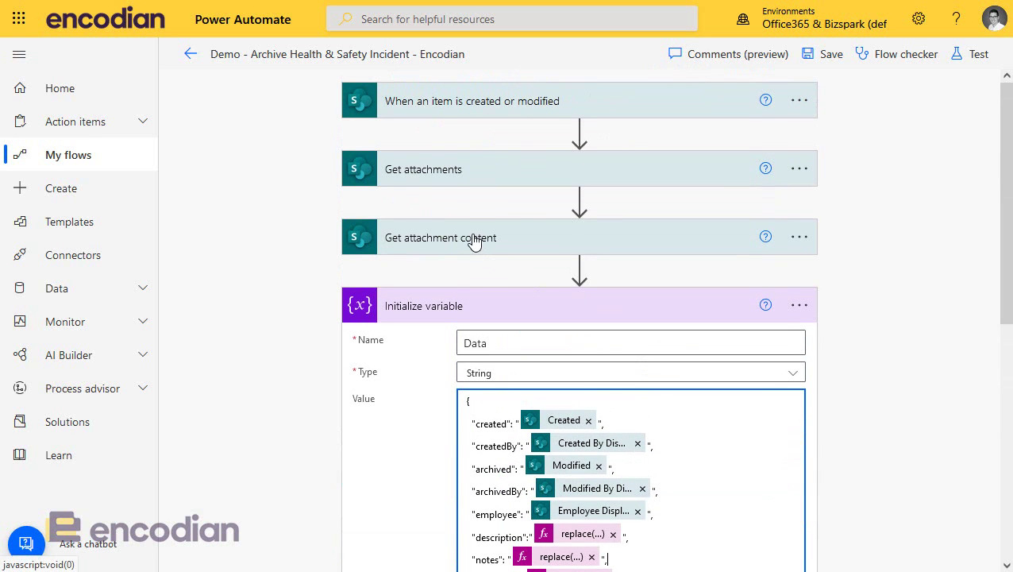
{"action": "scroll", "coordinate": [490, 249], "scroll_direction": "down", "scroll_amount": 3}
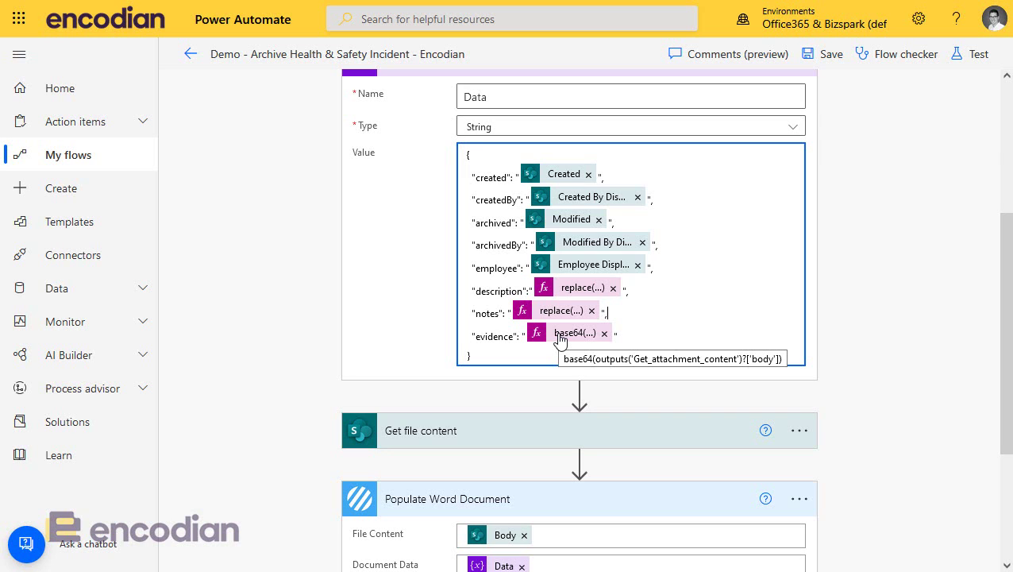
{"action": "scroll", "coordinate": [517, 228], "scroll_direction": "up", "scroll_amount": 2}
{"action": "left_click", "coordinate": [518, 228]}
{"action": "scroll", "coordinate": [518, 229], "scroll_direction": "down", "scroll_amount": 1}
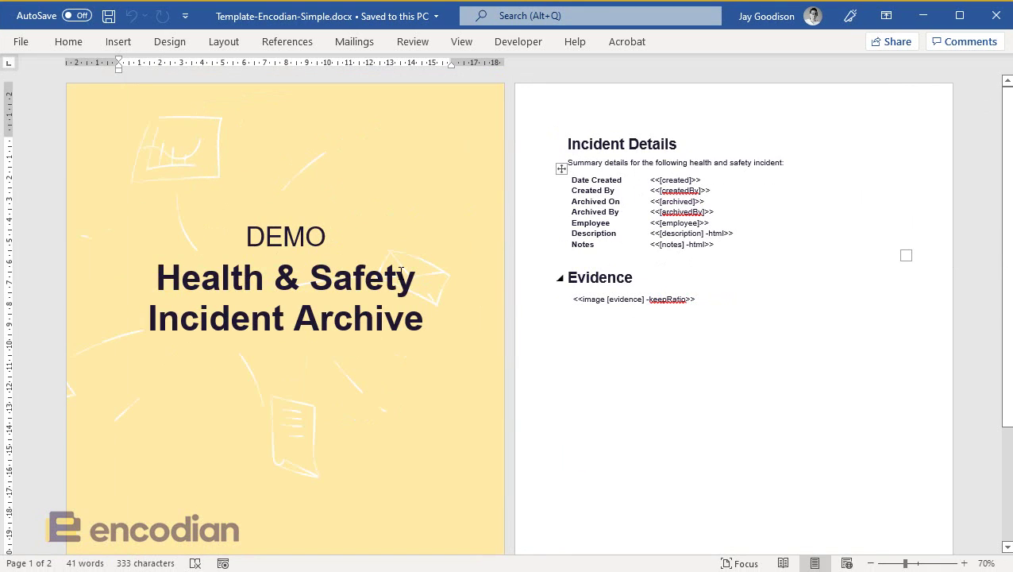
{"action": "left_click", "coordinate": [674, 181]}
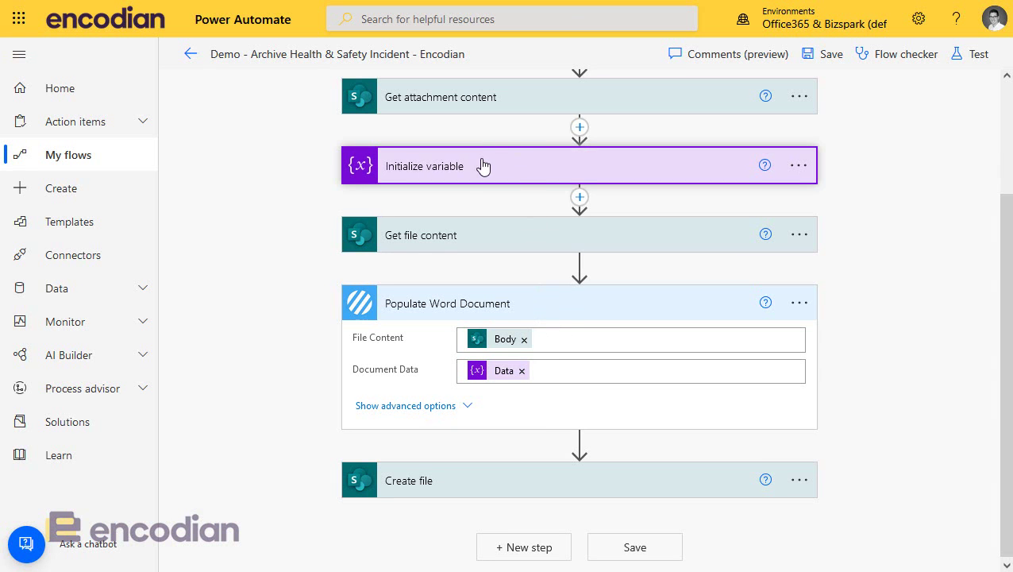
{"action": "left_click", "coordinate": [482, 165]}
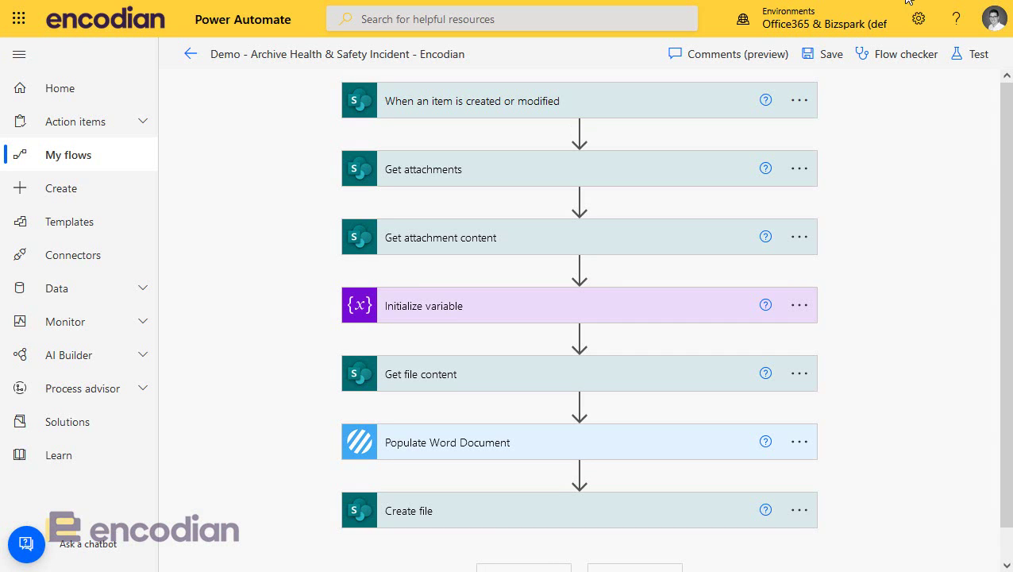
Start a manual test of the Demo - Archive Health & Safety Incident - Encodian flow
{"action": "left_click", "coordinate": [973, 60]}
{"action": "left_click", "coordinate": [791, 93]}
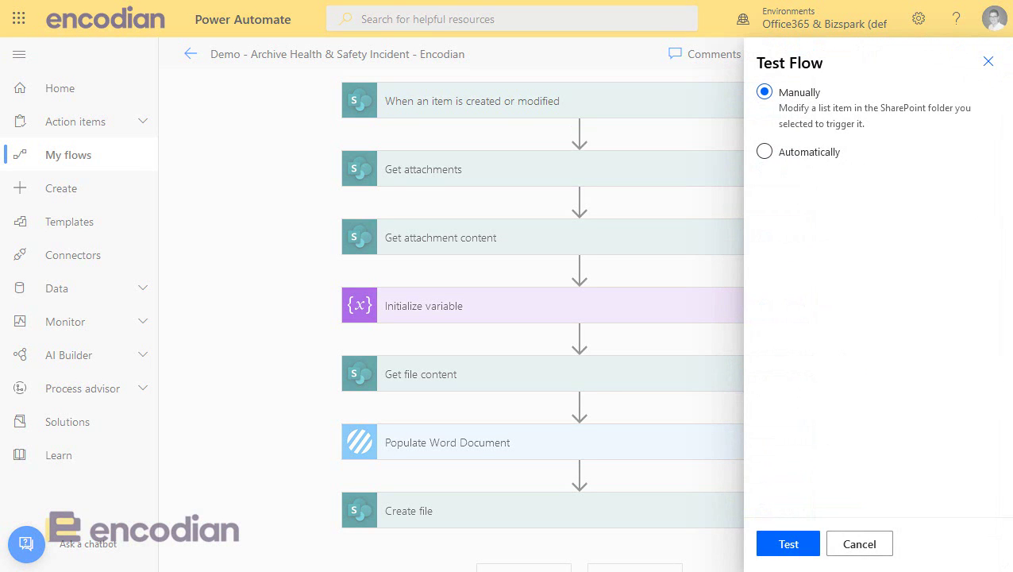
{"action": "left_click", "coordinate": [788, 545]}
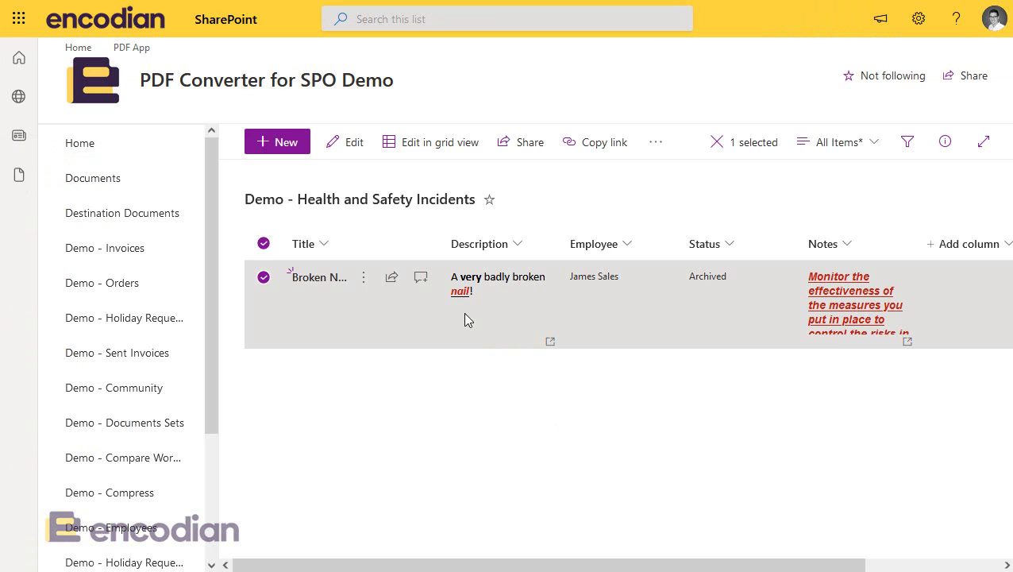
In the SharePoint incidents list, append "more data..." to the Broken Nail item's Description and save the item
{"action": "left_click", "coordinate": [363, 277]}
{"action": "left_click", "coordinate": [416, 205]}
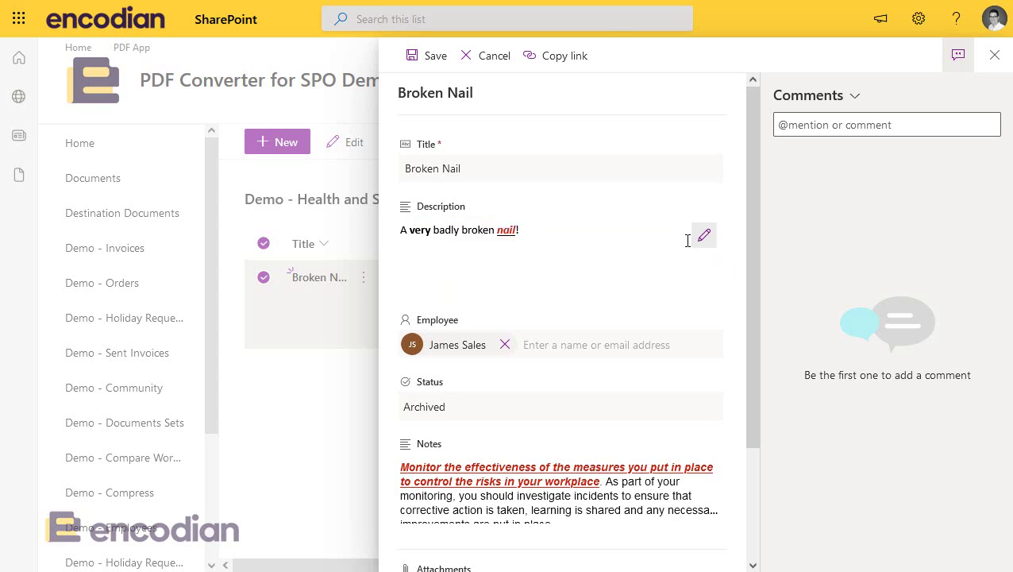
{"action": "left_click", "coordinate": [704, 233]}
{"action": "left_click", "coordinate": [684, 86]}
{"action": "type", "text": "more da"}
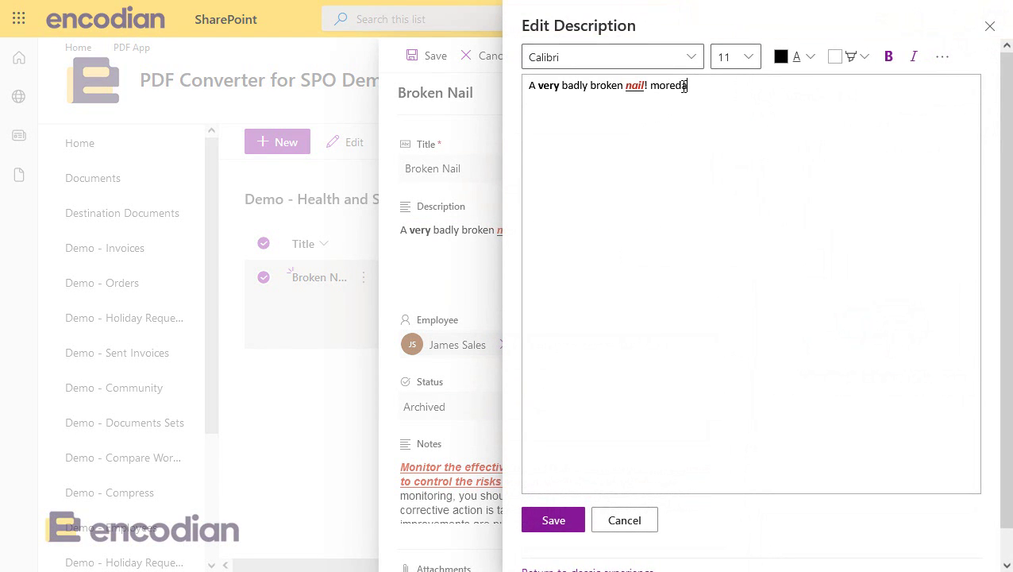
{"action": "key", "text": "BackSpace"}
{"action": "key", "text": "BackSpace"}
{"action": "type", "text": "data..."}
{"action": "left_click", "coordinate": [556, 522]}
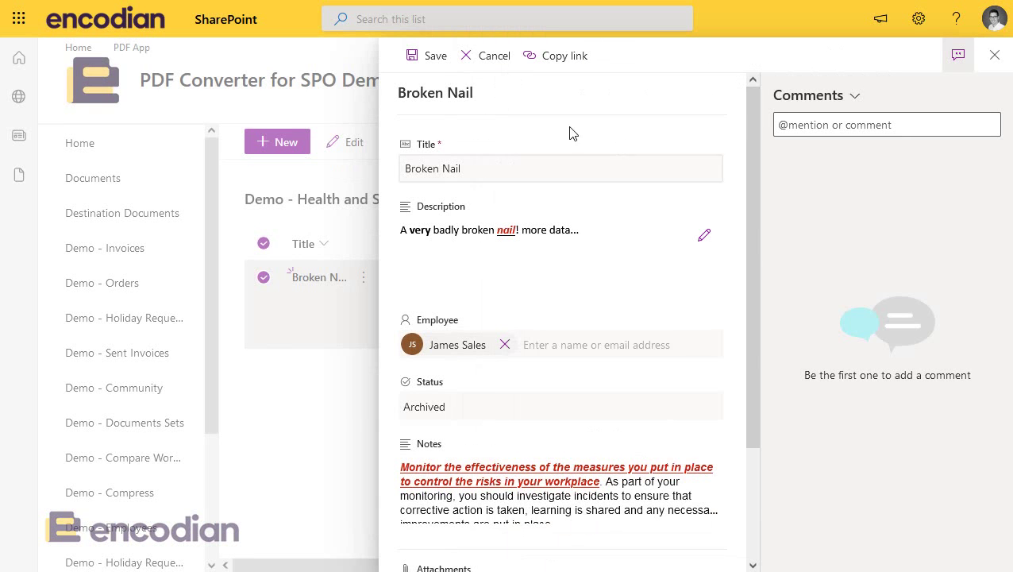
{"action": "left_click", "coordinate": [425, 57]}
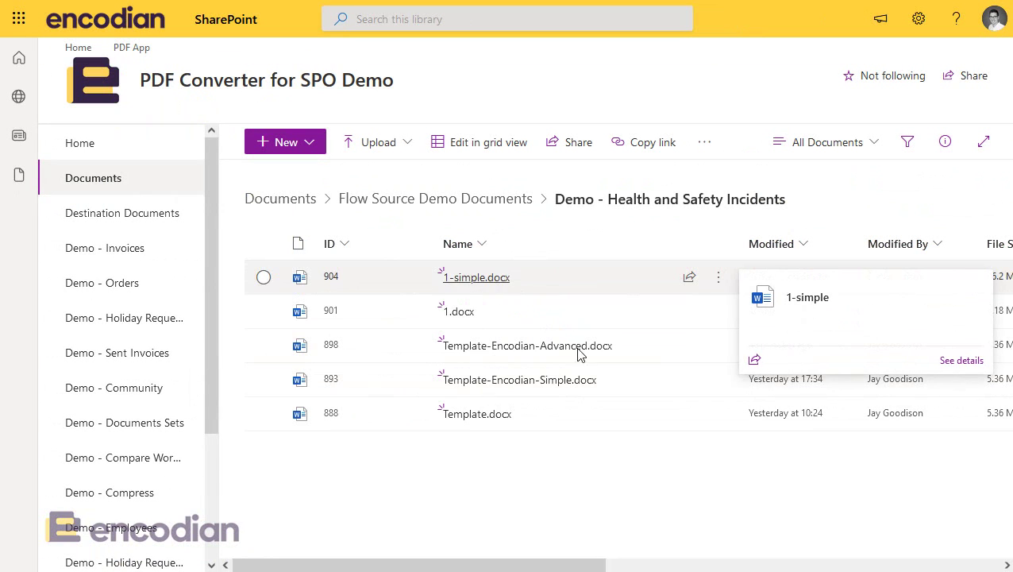
Preview 1-simple.docx in the Demo - Health and Safety Incidents folder and review its incident details and evidence image
{"action": "left_click", "coordinate": [718, 277]}
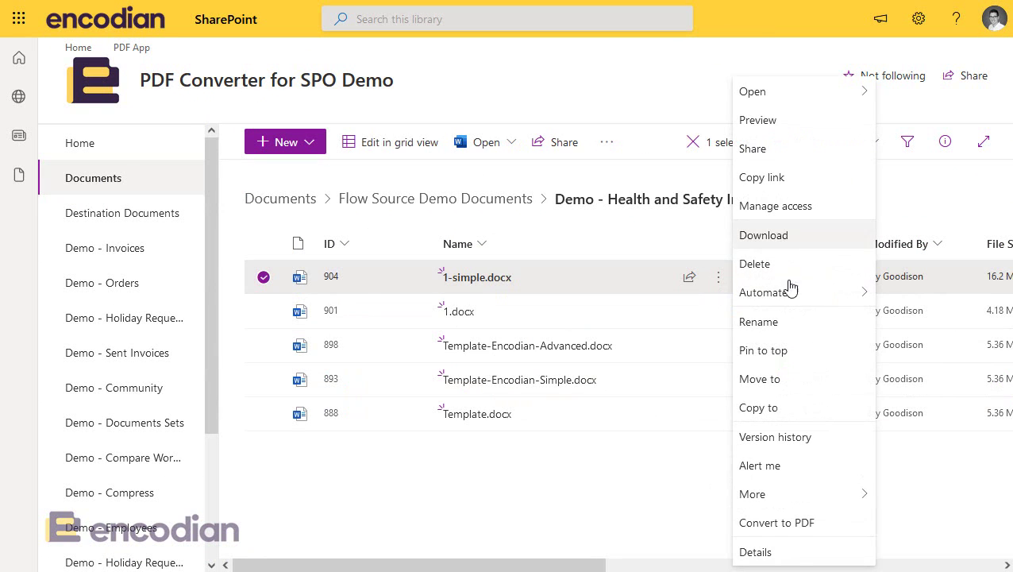
{"action": "left_click", "coordinate": [767, 129]}
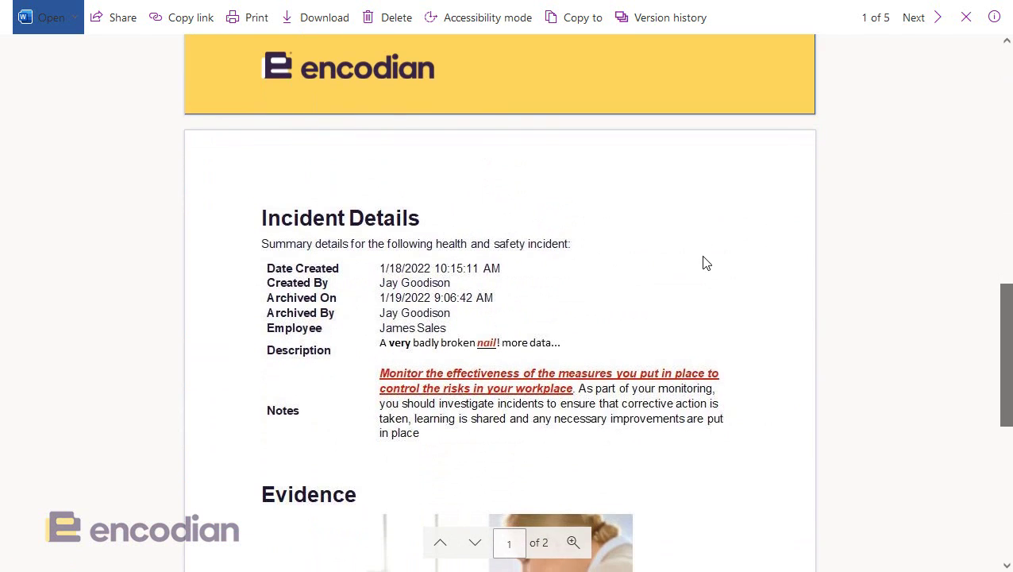
{"action": "scroll", "coordinate": [706, 263], "scroll_direction": "down", "scroll_amount": 1}
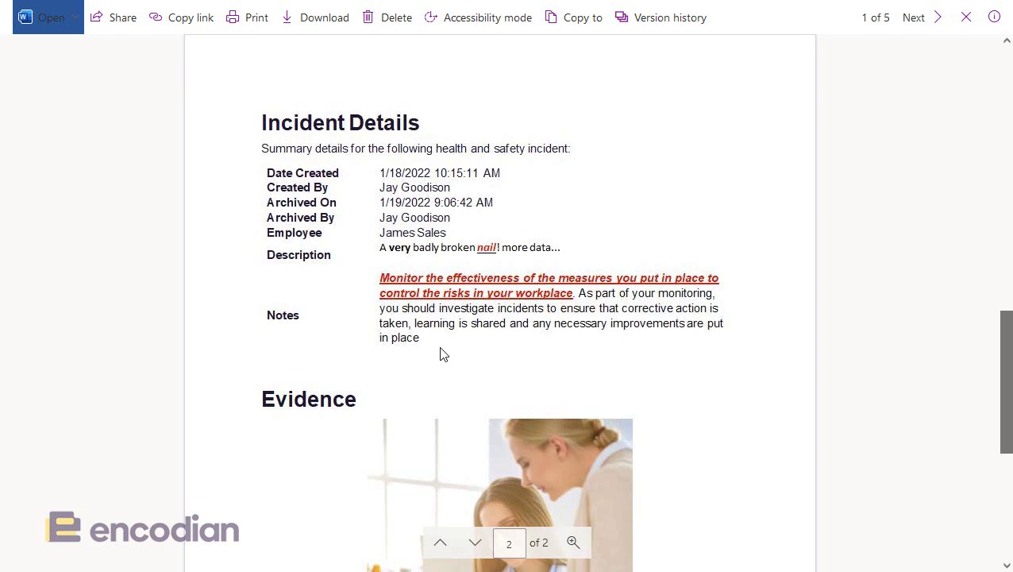
{"action": "scroll", "coordinate": [441, 355], "scroll_direction": "down", "scroll_amount": 2}
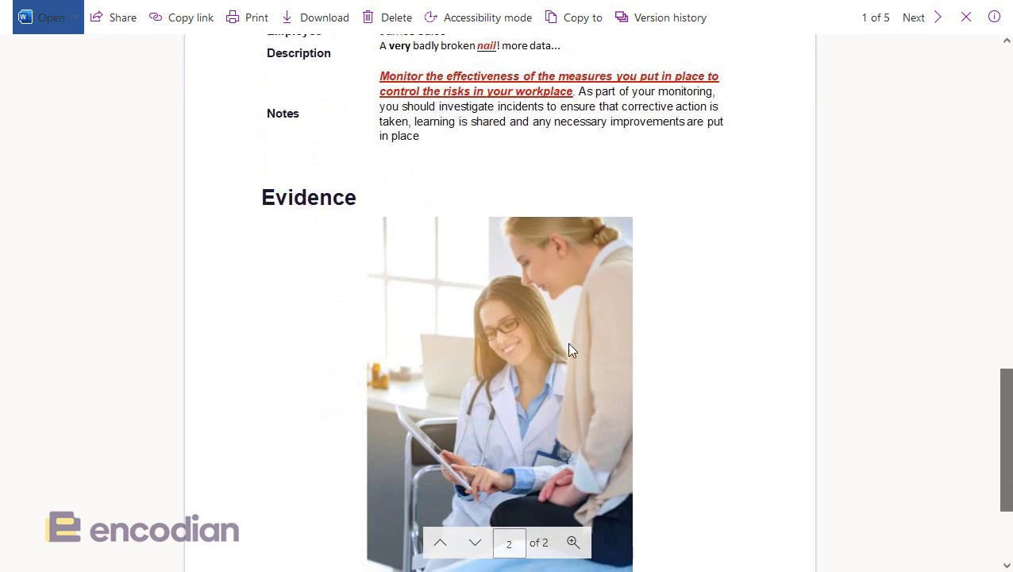
{"action": "scroll", "coordinate": [589, 344], "scroll_direction": "down", "scroll_amount": 1}
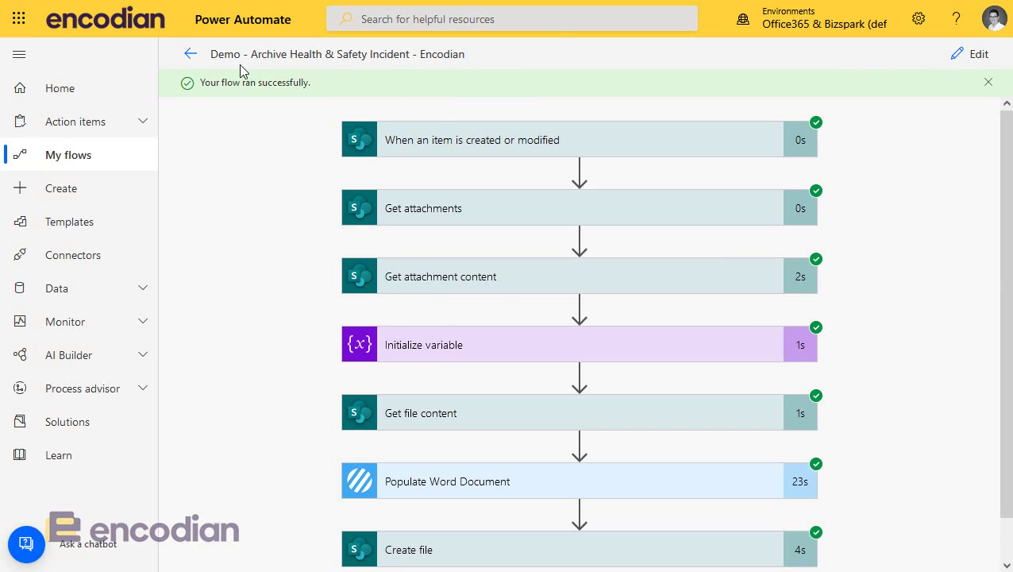
In the Power Automate flow list, turn on the Encodian - Advanced incident flow and turn off the simple Encodian version
{"action": "left_click", "coordinate": [72, 157]}
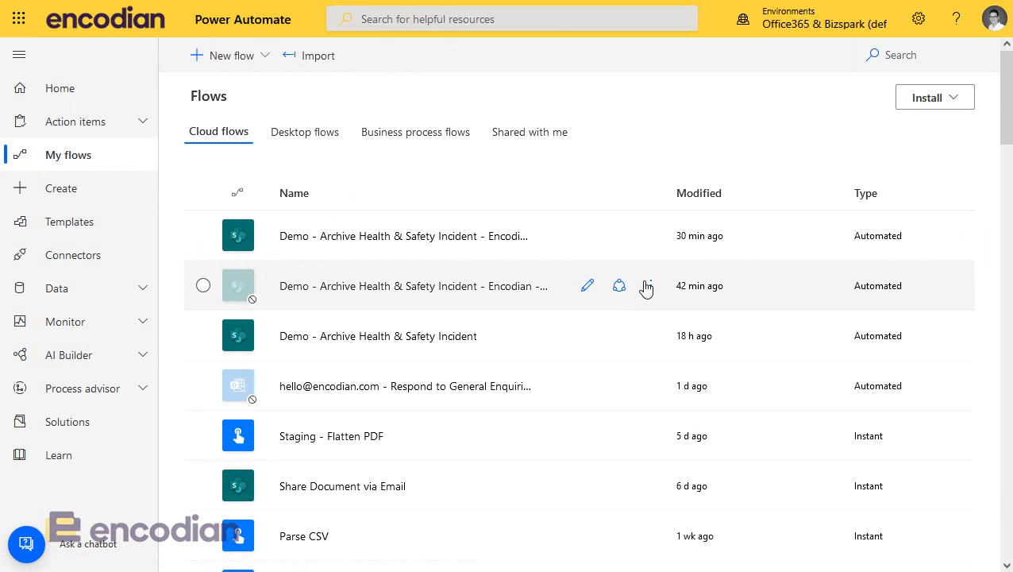
{"action": "left_click", "coordinate": [650, 285]}
{"action": "left_click", "coordinate": [736, 470]}
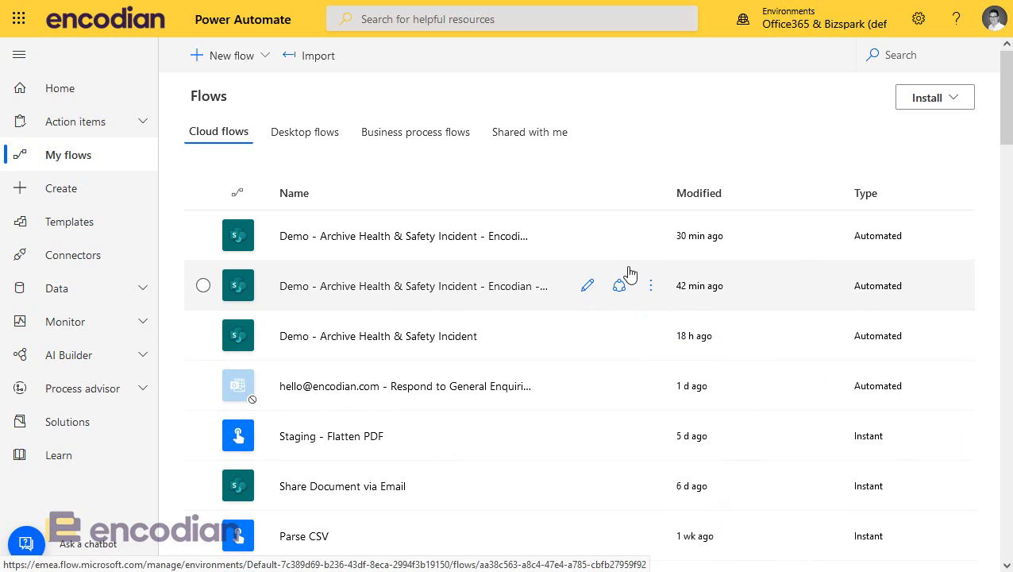
{"action": "left_click", "coordinate": [654, 237]}
{"action": "left_click", "coordinate": [749, 436]}
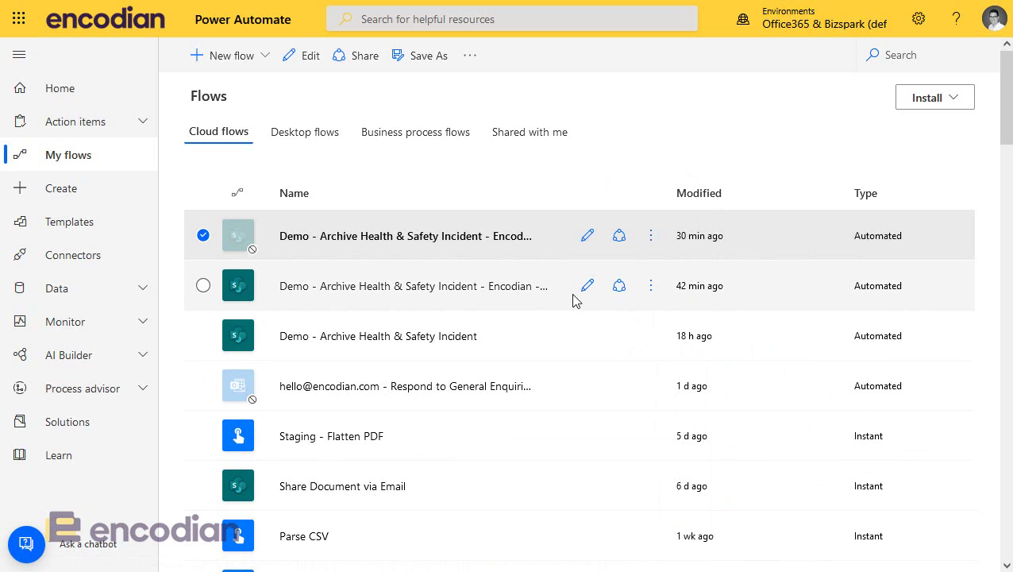
Open the Encodian - Advanced flow for editing, view its Initialize variable - Attachments action's settings, and collapse the action
{"action": "left_click", "coordinate": [587, 287]}
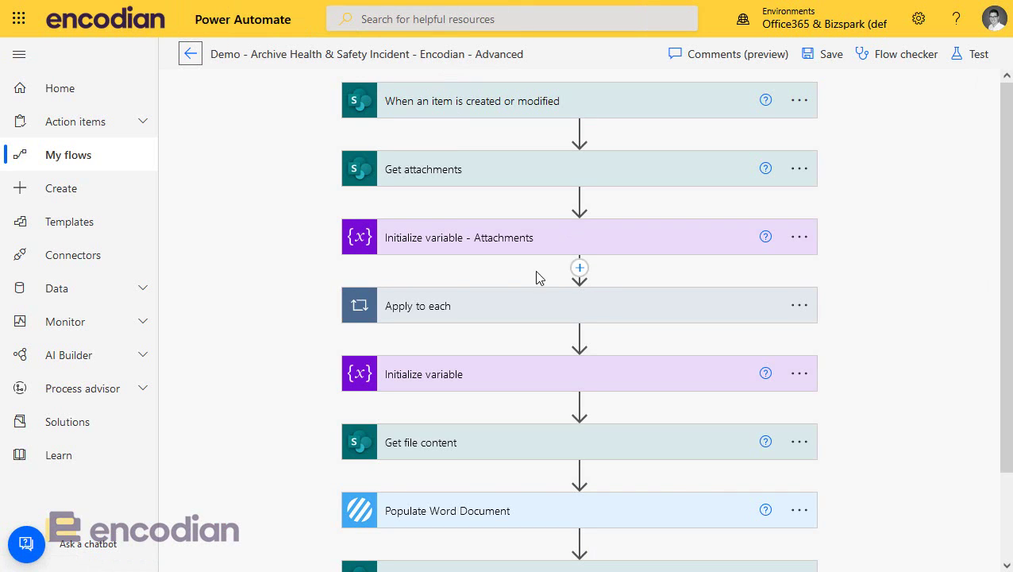
{"action": "left_click", "coordinate": [478, 248]}
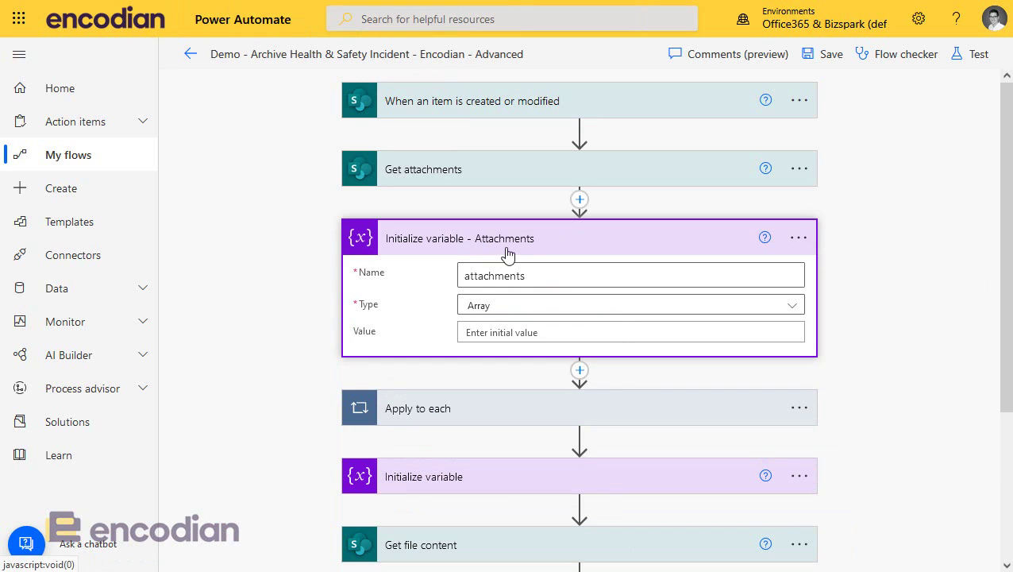
{"action": "left_click", "coordinate": [502, 238]}
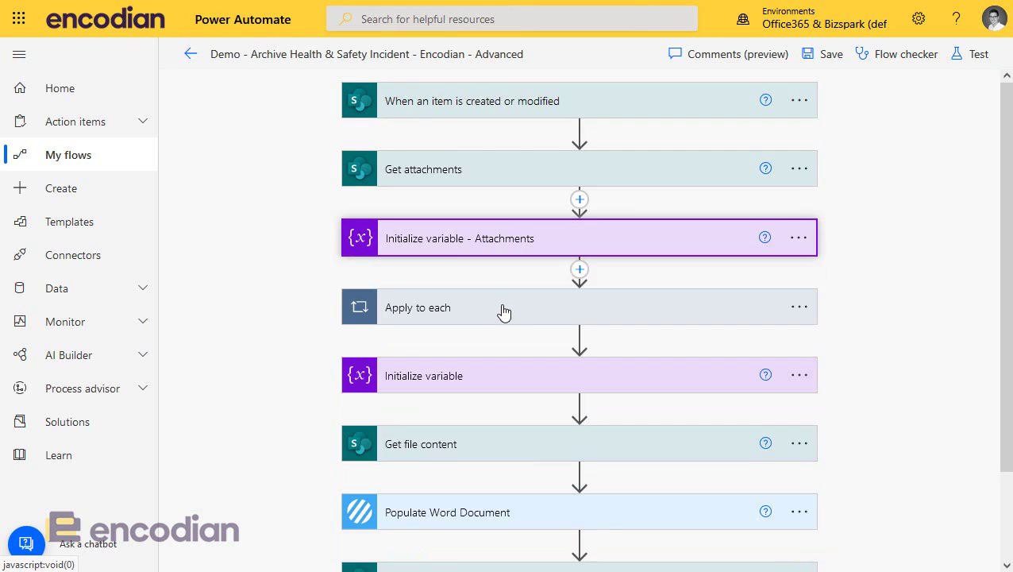
Expand the Apply to each loop and examine the value its Append to array variable action adds to attachments
{"action": "left_click", "coordinate": [493, 314]}
{"action": "scroll", "coordinate": [681, 339], "scroll_direction": "down", "scroll_amount": 1}
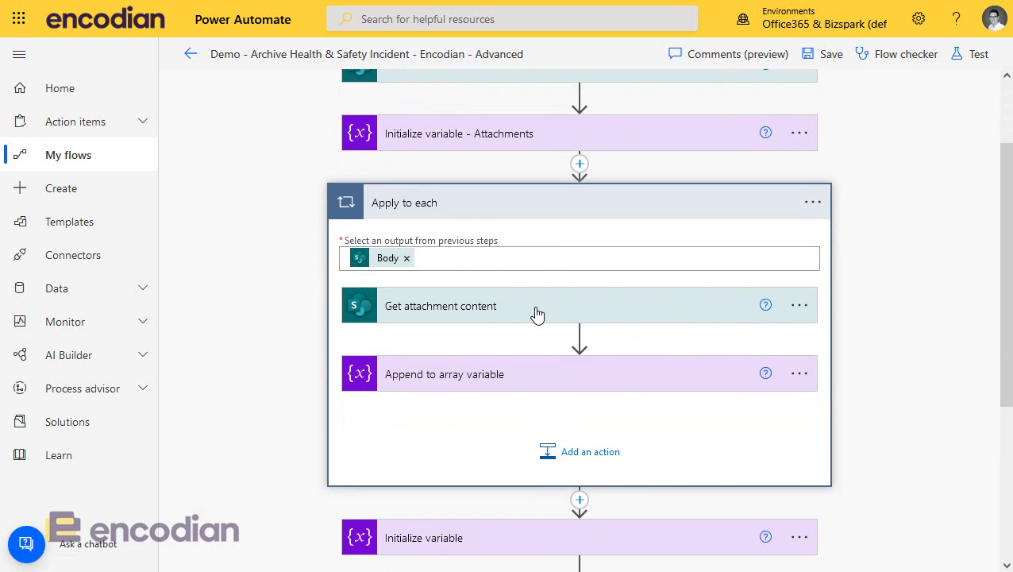
{"action": "left_click", "coordinate": [526, 378]}
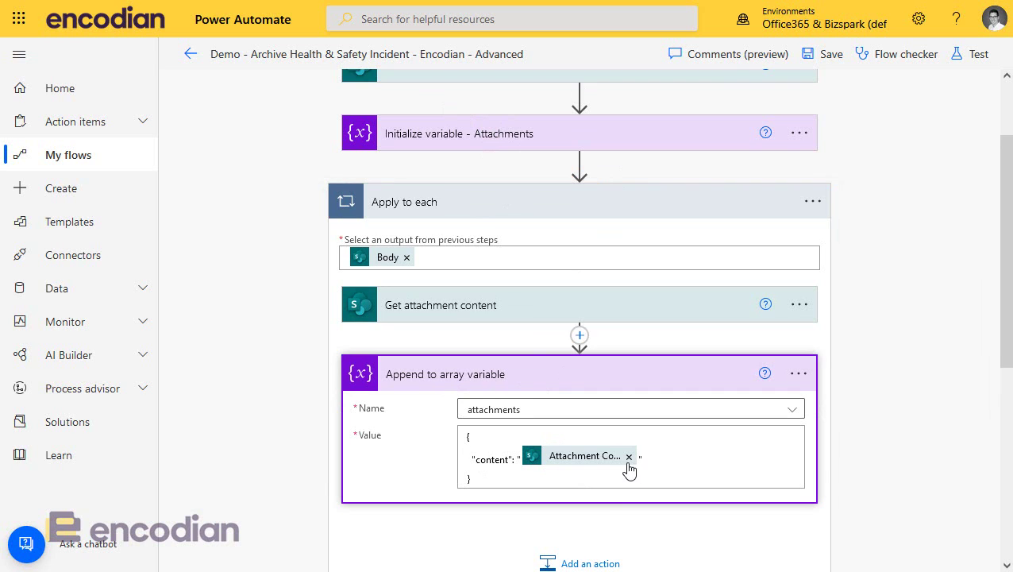
Expand the Initialize variable action for Data and examine the attachments property in its JSON value
{"action": "scroll", "coordinate": [562, 397], "scroll_direction": "down", "scroll_amount": 3}
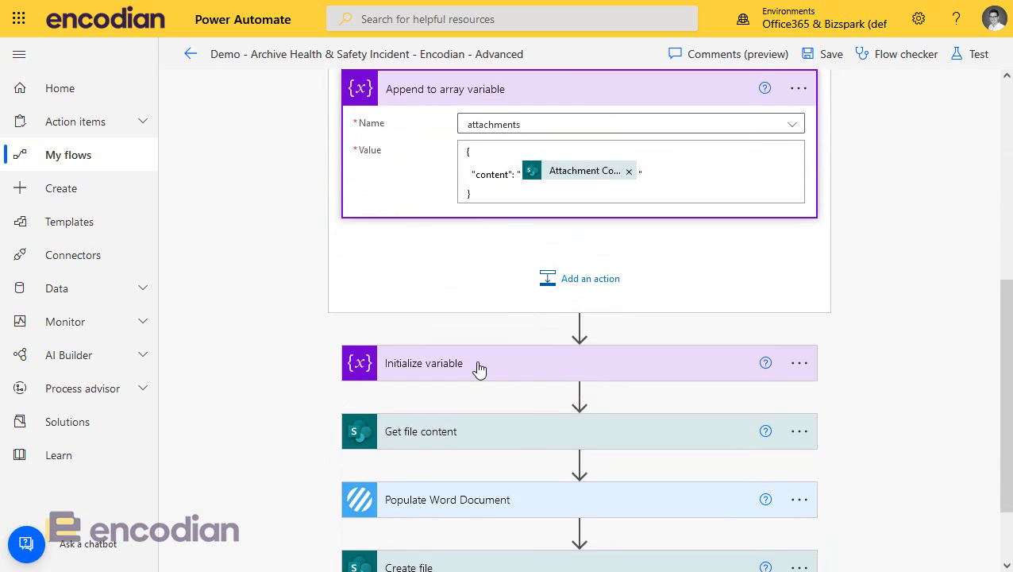
{"action": "left_click", "coordinate": [479, 365]}
{"action": "scroll", "coordinate": [492, 367], "scroll_direction": "down", "scroll_amount": 3}
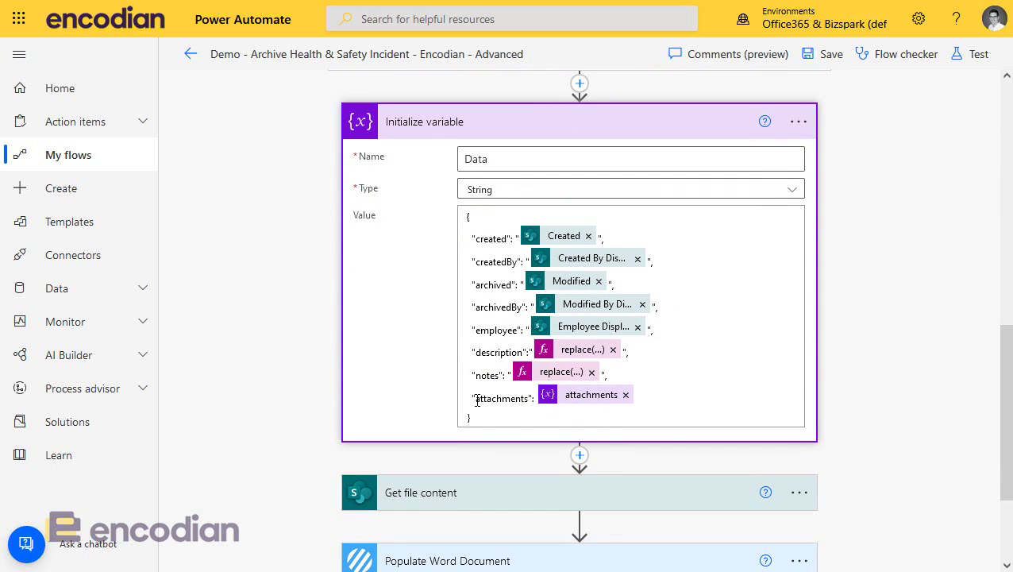
{"action": "left_click_drag", "start_coordinate": [476, 400], "coordinate": [528, 399]}
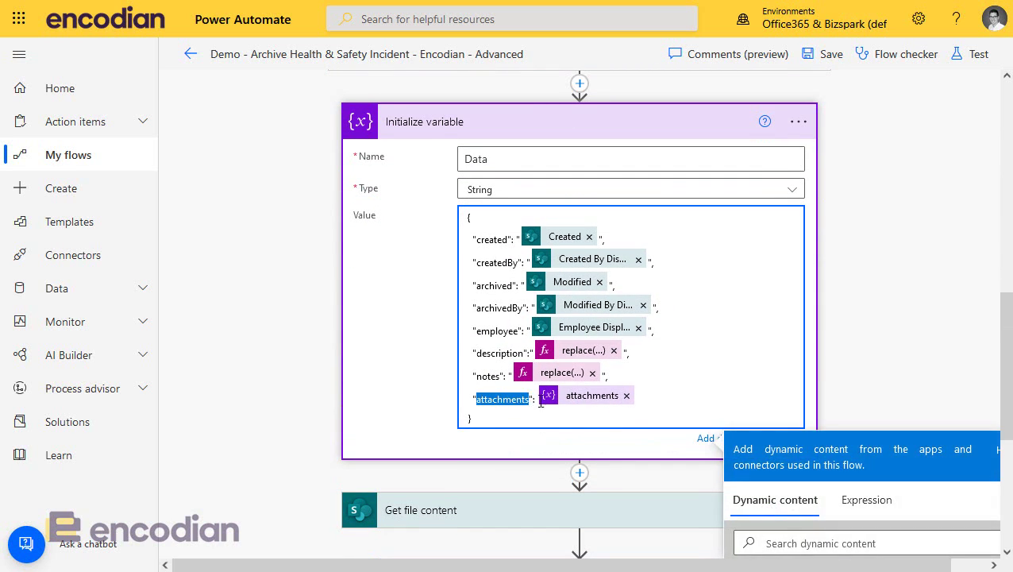
{"action": "left_click", "coordinate": [877, 268]}
Return to the Initialize variable - Attachments action, review its name and Array type, and collapse it again
{"action": "scroll", "coordinate": [515, 204], "scroll_direction": "up", "scroll_amount": 5}
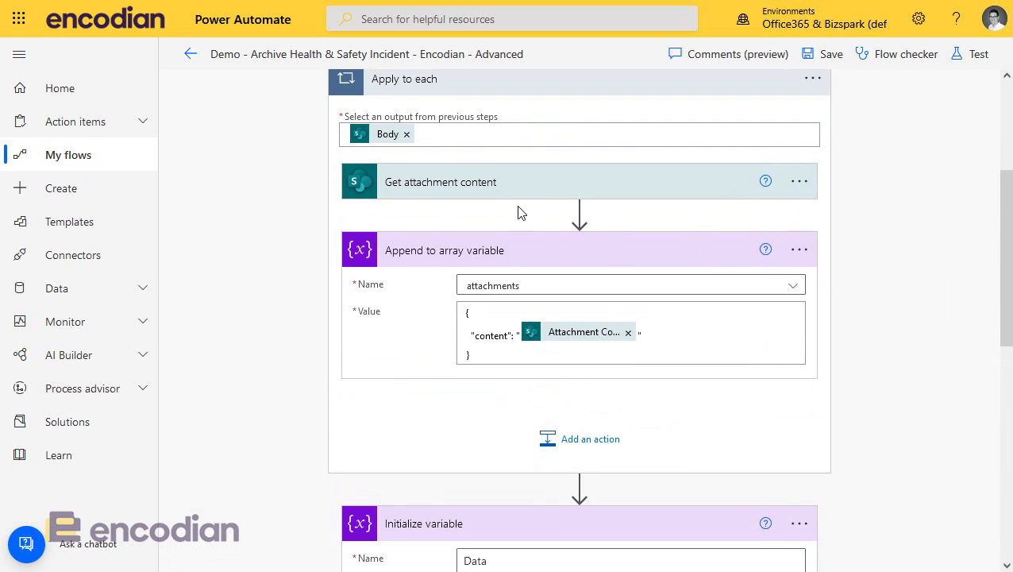
{"action": "scroll", "coordinate": [585, 342], "scroll_direction": "up", "scroll_amount": 3}
{"action": "left_click", "coordinate": [545, 253]}
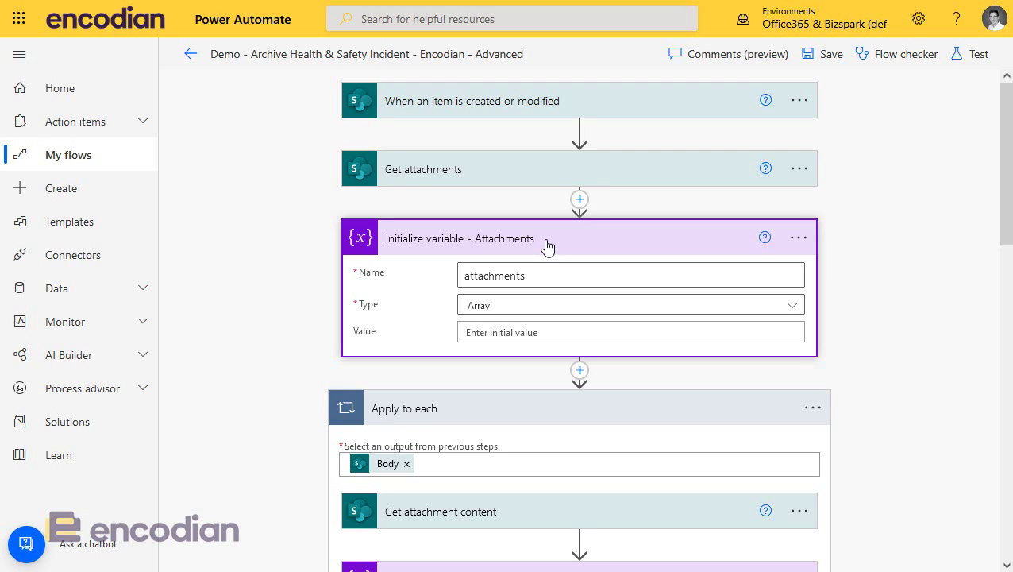
{"action": "left_click", "coordinate": [551, 246]}
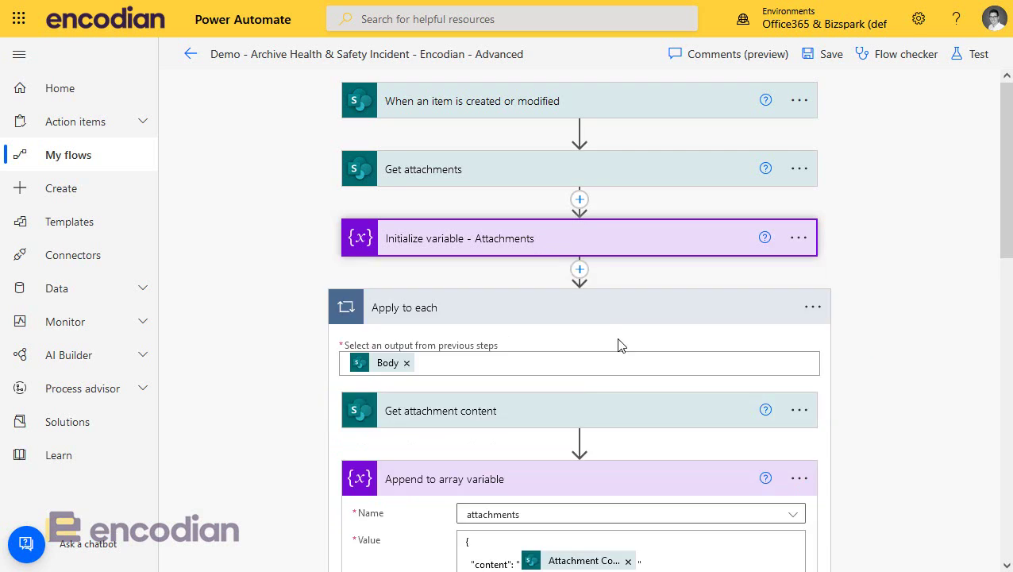
{"action": "scroll", "coordinate": [619, 341], "scroll_direction": "down", "scroll_amount": 2}
{"action": "scroll", "coordinate": [647, 344], "scroll_direction": "up", "scroll_amount": 2}
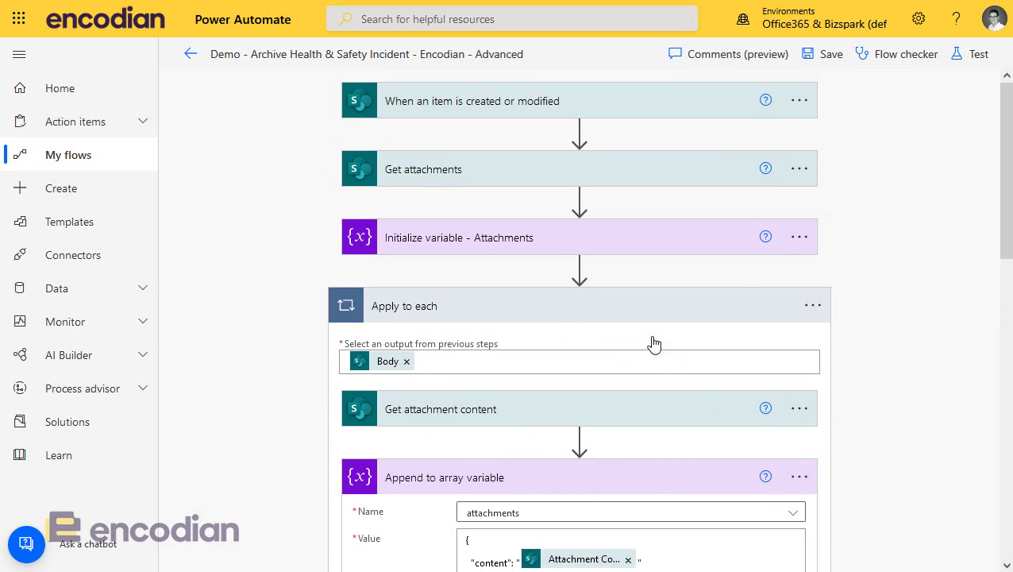
{"action": "left_click", "coordinate": [543, 247]}
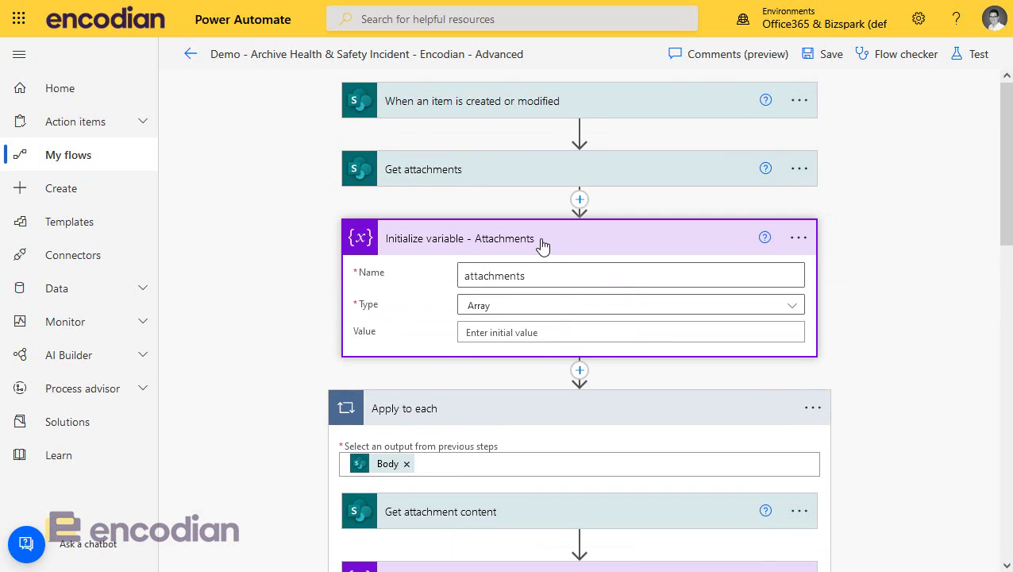
{"action": "left_click", "coordinate": [543, 247]}
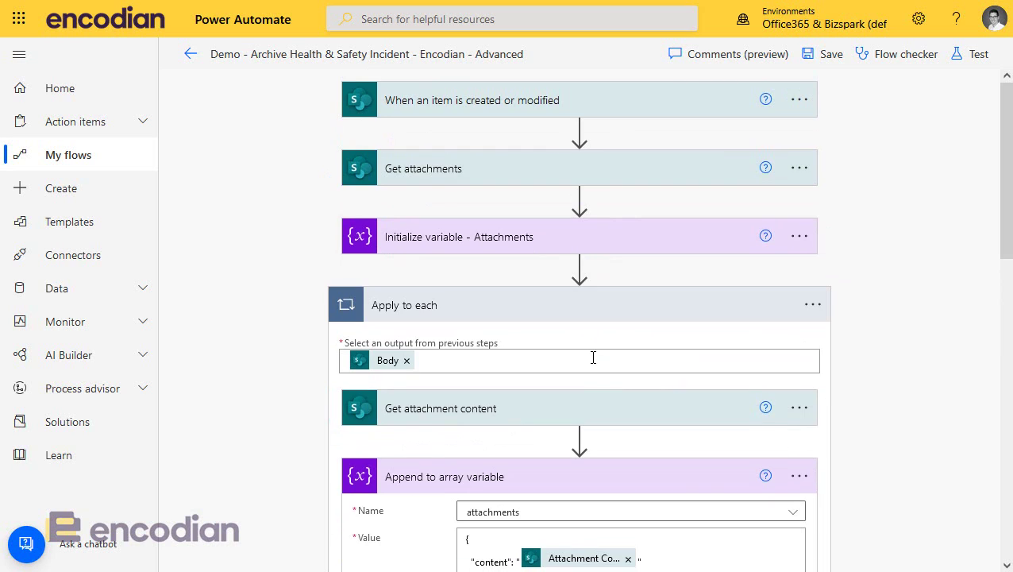
Review the Get attachment content and Append to array variable actions inside the Apply to each loop
{"action": "scroll", "coordinate": [592, 355], "scroll_direction": "down", "scroll_amount": 2}
{"action": "mouse_move", "coordinate": [533, 282]}
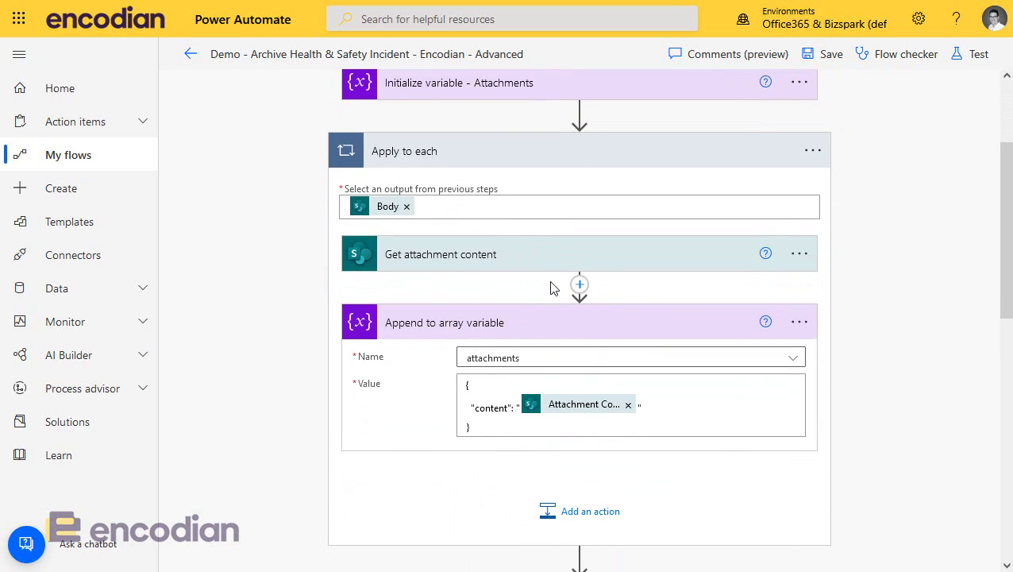
{"action": "scroll", "coordinate": [462, 412], "scroll_direction": "up", "scroll_amount": 1}
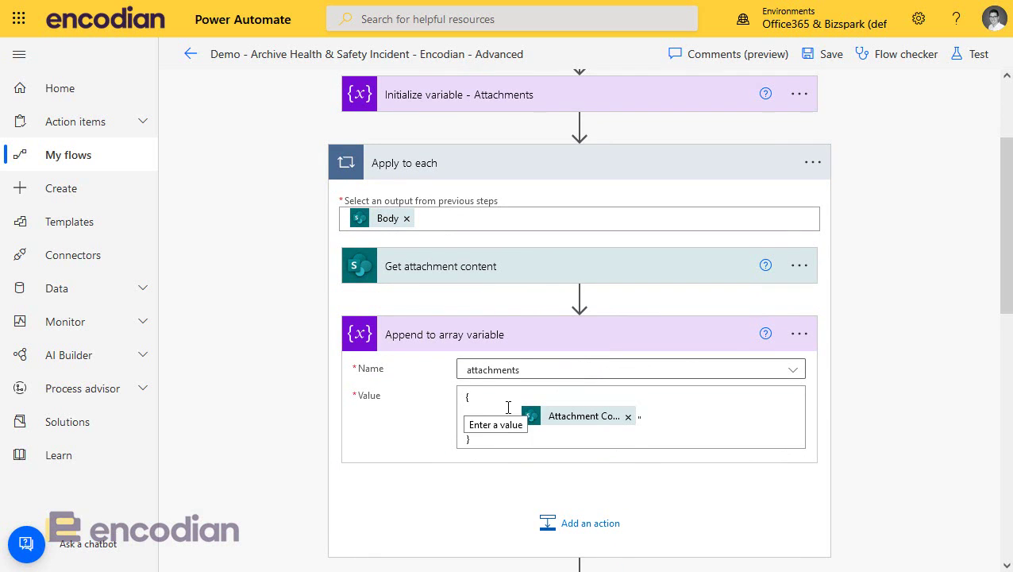
Review the Data variable's JSON value and the flow's remaining actions, and compare them with Template-Encodian-Advanced.docx in Word
{"action": "scroll", "coordinate": [633, 458], "scroll_direction": "down", "scroll_amount": 3}
{"action": "scroll", "coordinate": [645, 459], "scroll_direction": "down", "scroll_amount": 5}
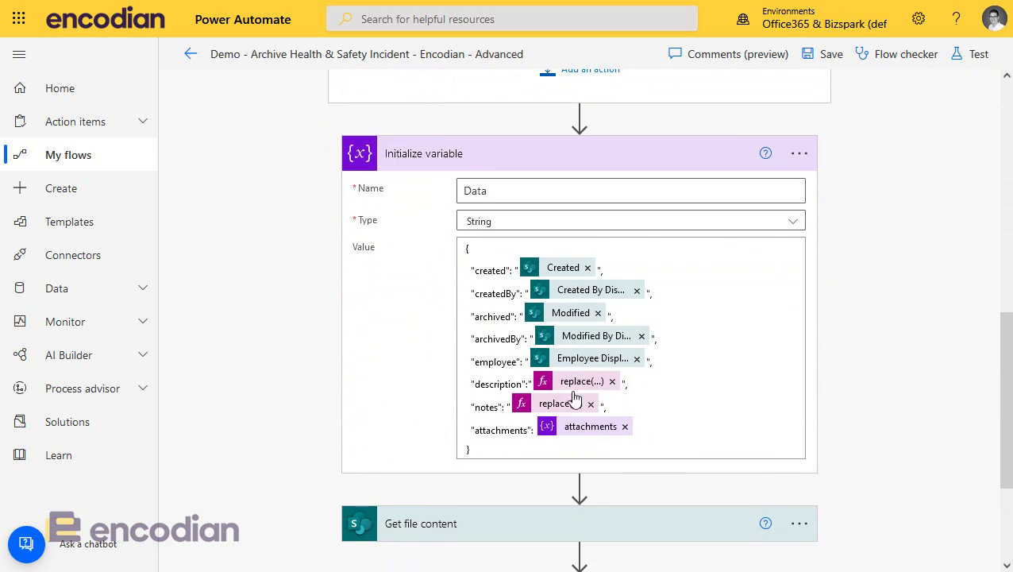
{"action": "scroll", "coordinate": [491, 384], "scroll_direction": "down", "scroll_amount": 3}
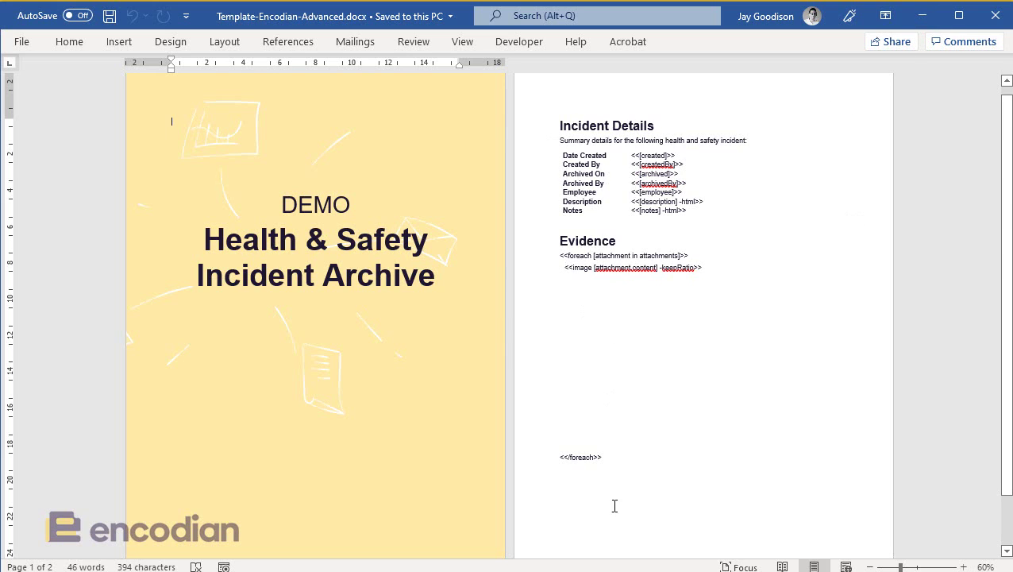
{"action": "left_click", "coordinate": [922, 15]}
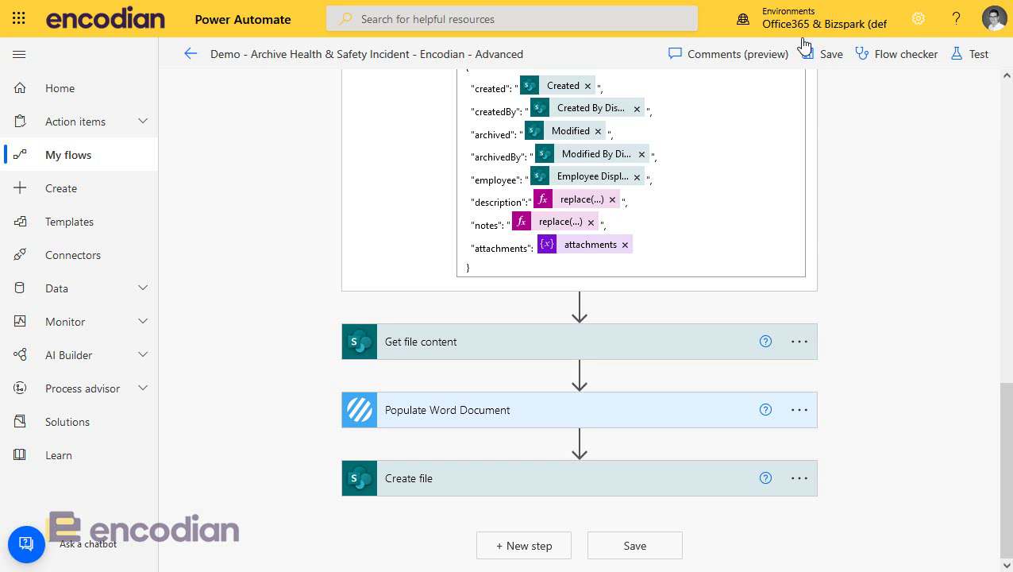
Start a manual test of the Demo - Archive Health & Safety Incident - Encodian - Advanced flow
{"action": "left_click", "coordinate": [969, 56]}
{"action": "left_click", "coordinate": [794, 115]}
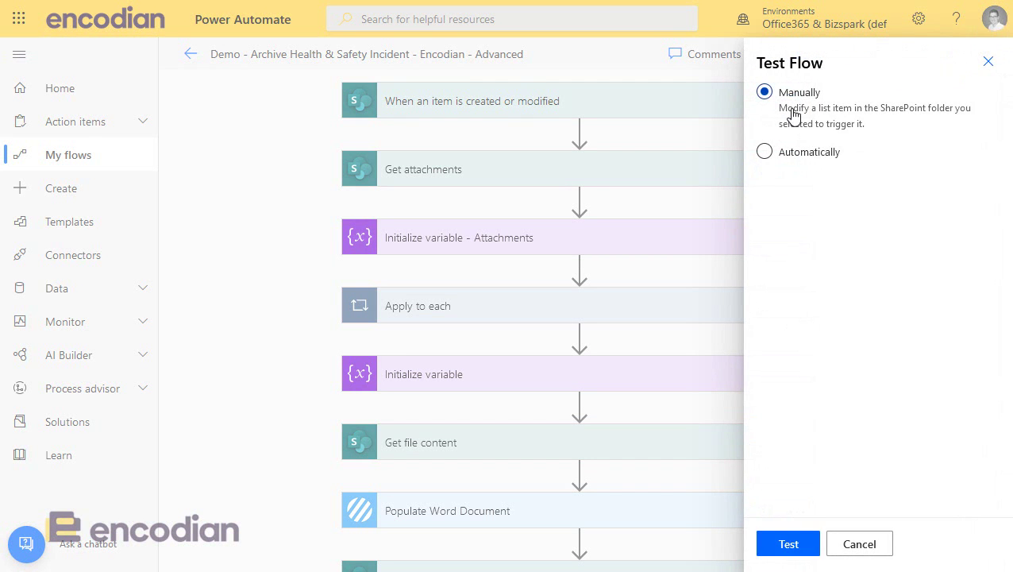
{"action": "left_click", "coordinate": [787, 546]}
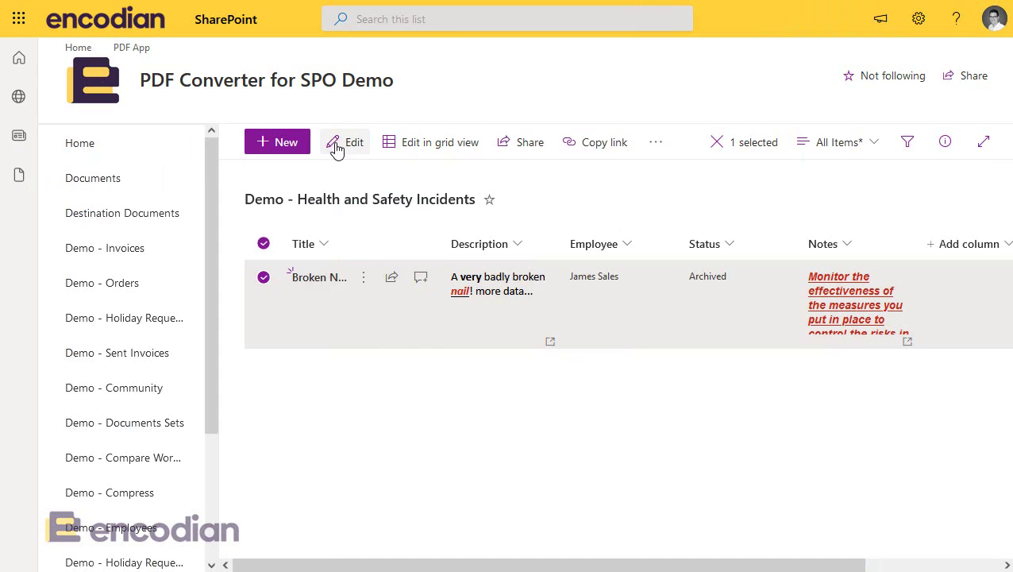
In the SharePoint Demo - Health and Safety Incidents list, attach evidence.jpg and evidence-2.jpg to the broken nail incident and save it
{"action": "left_click", "coordinate": [335, 145]}
{"action": "scroll", "coordinate": [565, 414], "scroll_direction": "down", "scroll_amount": 3}
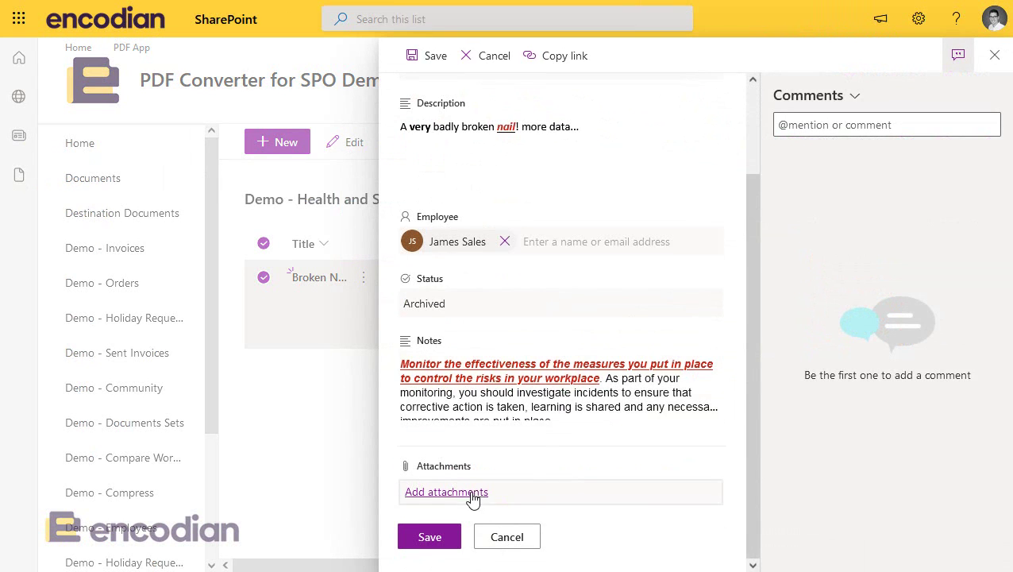
{"action": "left_click", "coordinate": [475, 490]}
{"action": "left_click", "coordinate": [262, 47]}
{"action": "left_click", "coordinate": [262, 65], "text": "ctrl"}
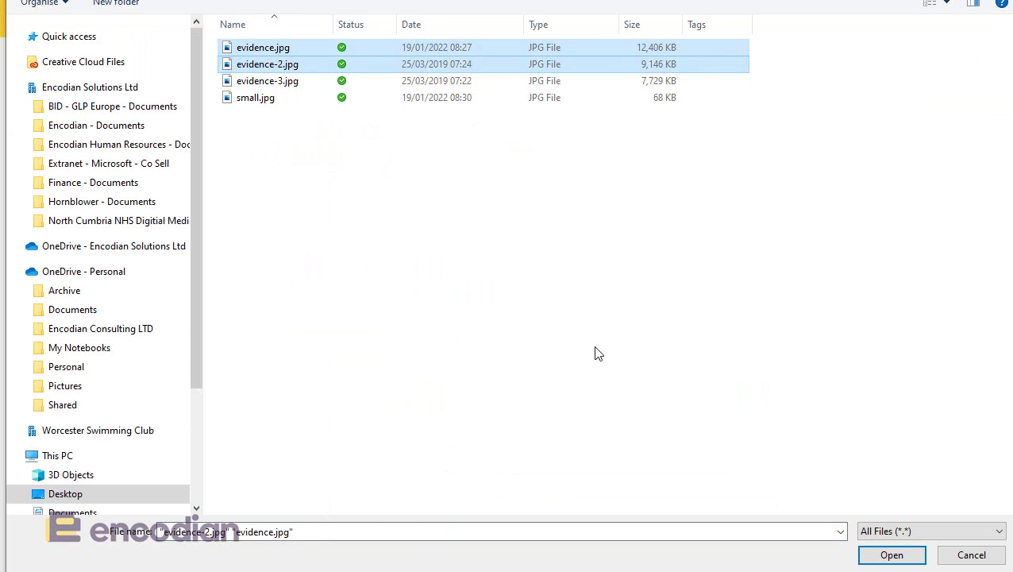
{"action": "left_click", "coordinate": [891, 555]}
{"action": "scroll", "coordinate": [644, 528], "scroll_direction": "down", "scroll_amount": 2}
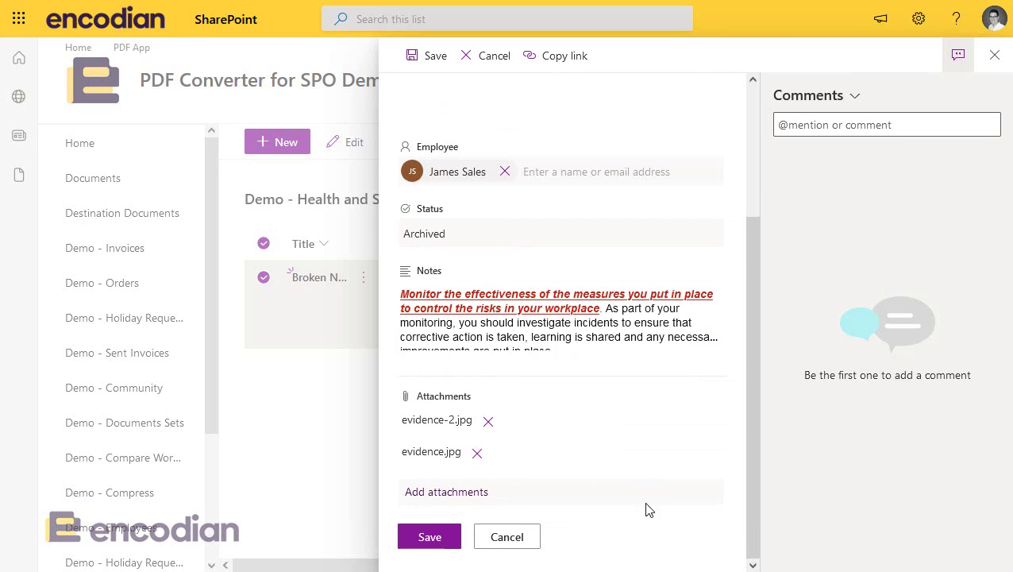
{"action": "left_click", "coordinate": [429, 538]}
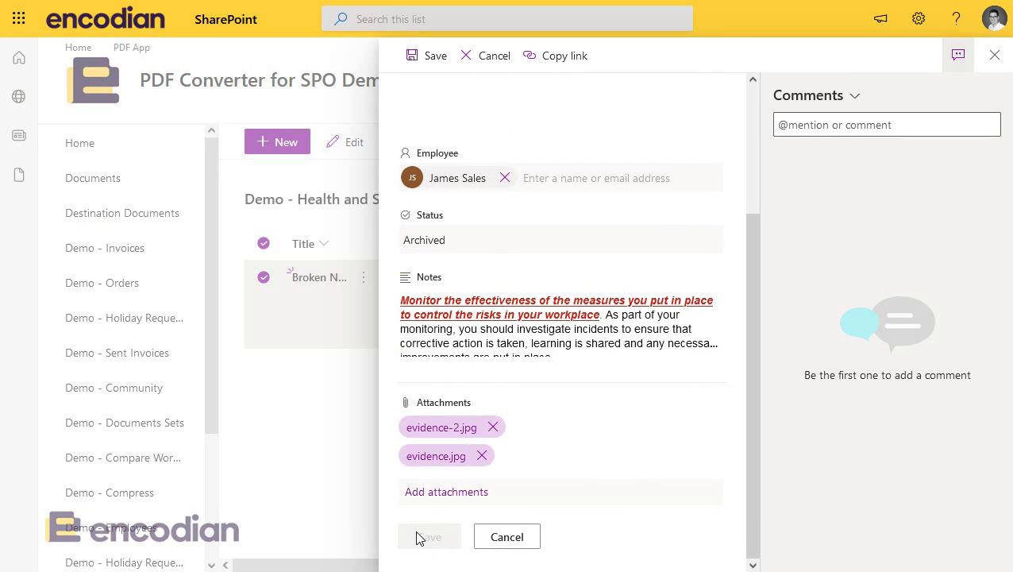
{"action": "left_click", "coordinate": [434, 61]}
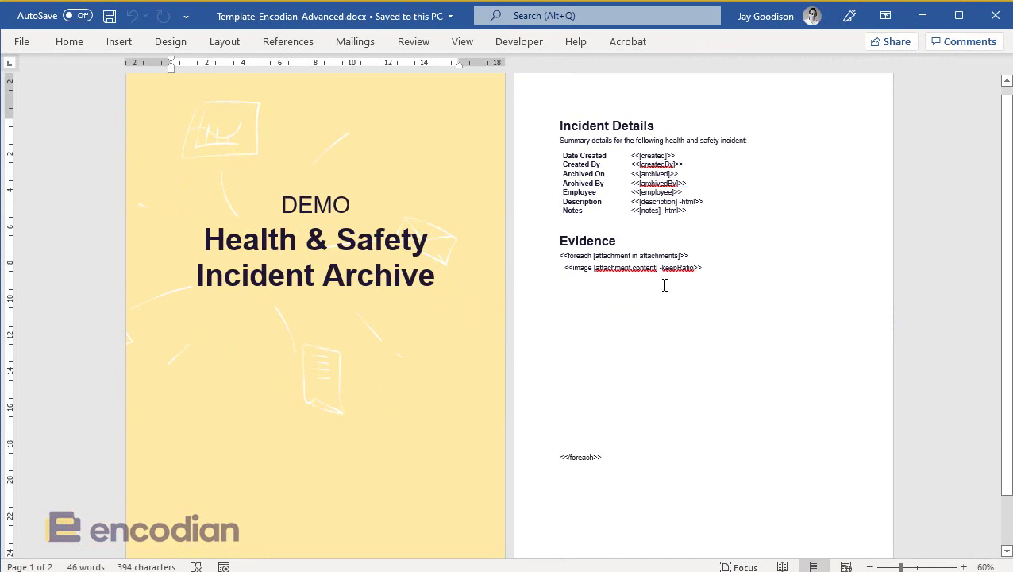
In Word, examine the text box holding the attachment image tag inside the Evidence section's foreach block
{"action": "double_click", "coordinate": [566, 268]}
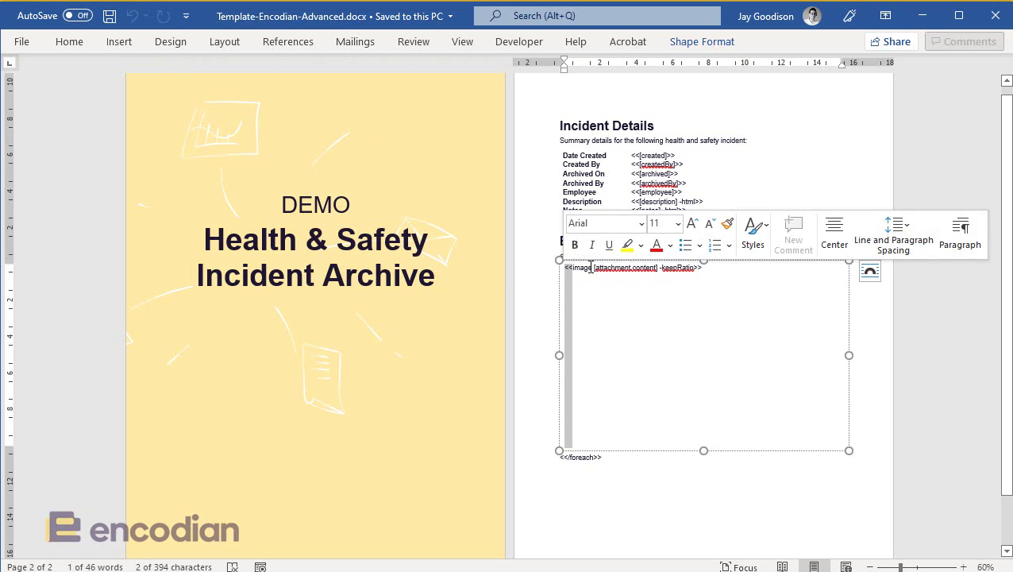
{"action": "left_click", "coordinate": [592, 267]}
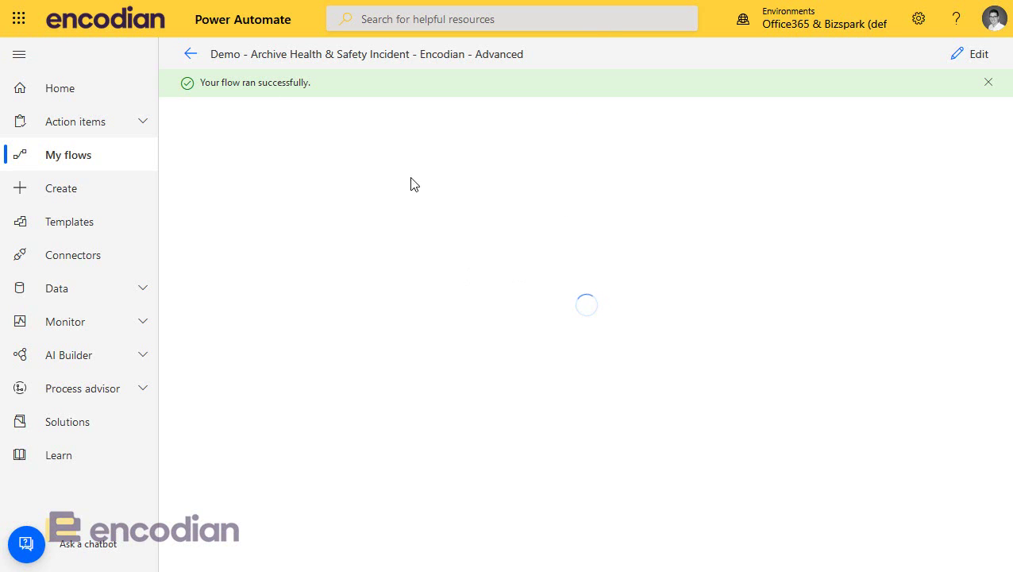
In Power Automate, open the most recent run from the flow's run history and review the status of its actions
{"action": "left_click", "coordinate": [192, 55]}
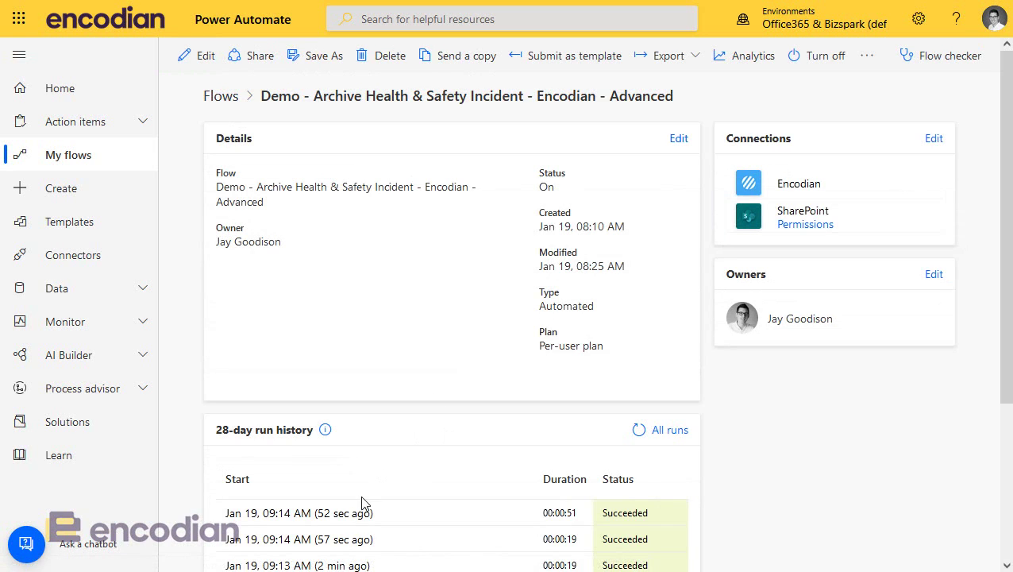
{"action": "left_click", "coordinate": [329, 514]}
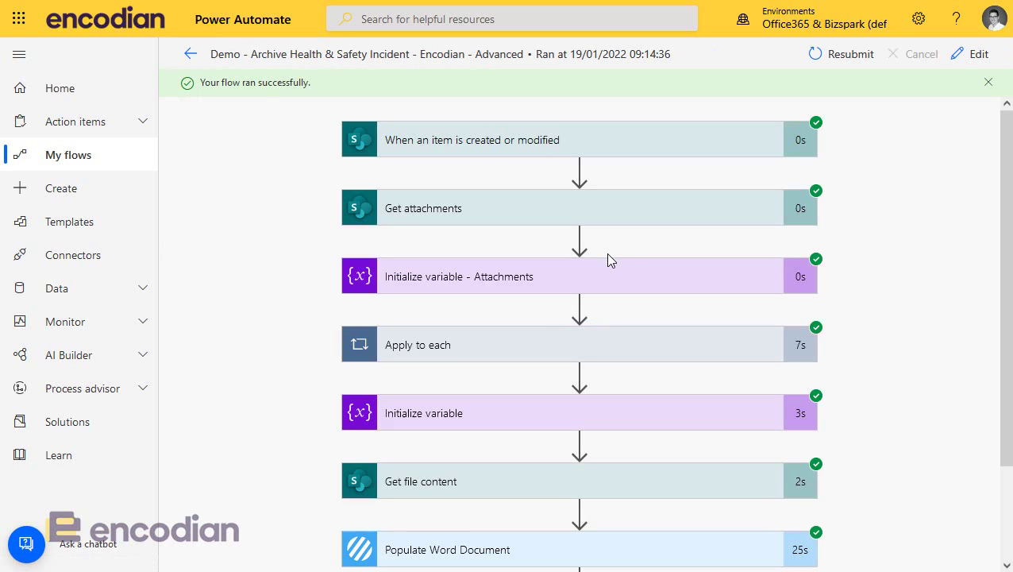
{"action": "scroll", "coordinate": [699, 309], "scroll_direction": "down", "scroll_amount": 2}
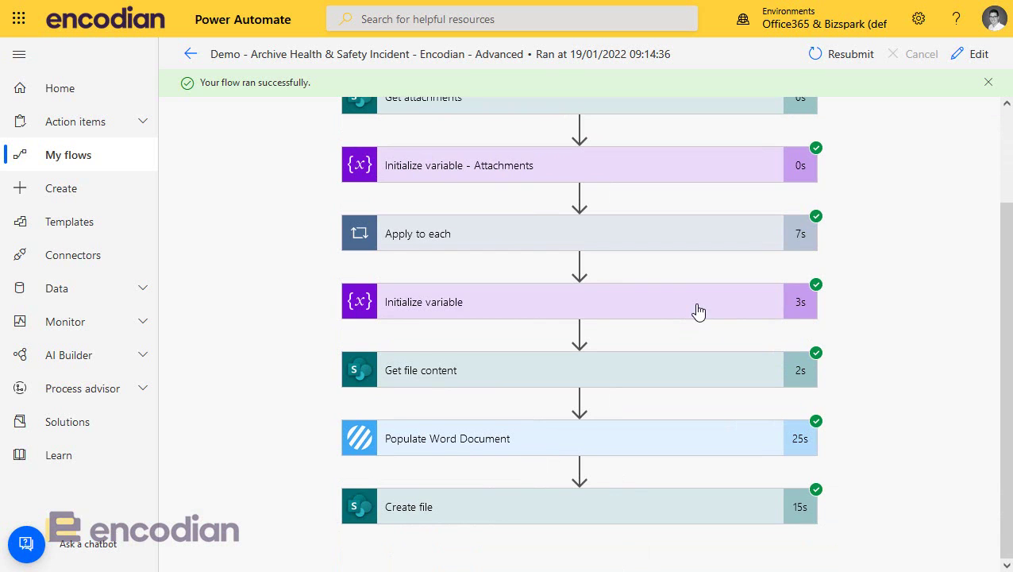
{"action": "scroll", "coordinate": [699, 310], "scroll_direction": "up", "scroll_amount": 2}
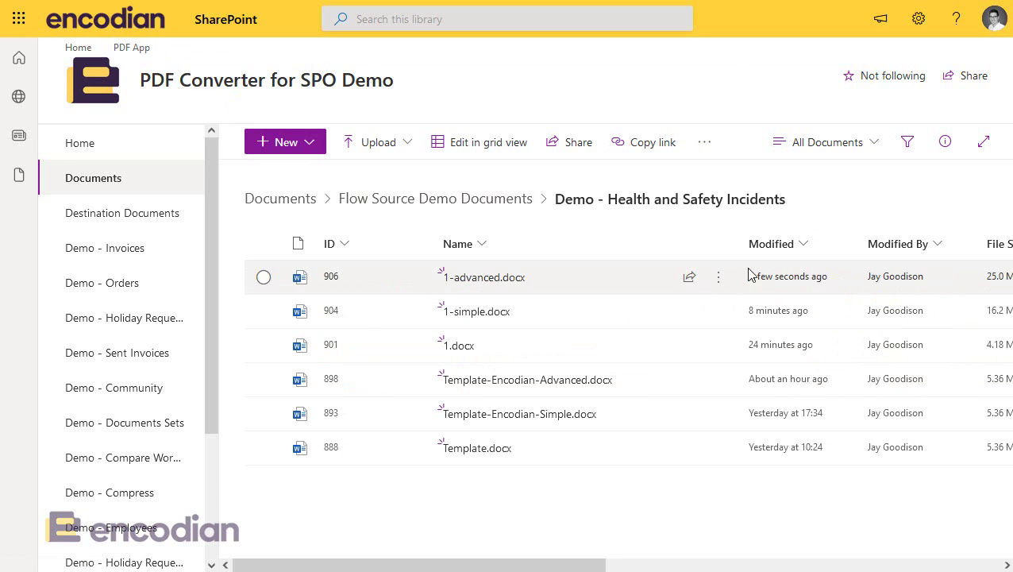
In the SharePoint document library, preview 1-advanced.docx, review its incident details and evidence images, then close it and clear the selection
{"action": "left_click", "coordinate": [716, 278]}
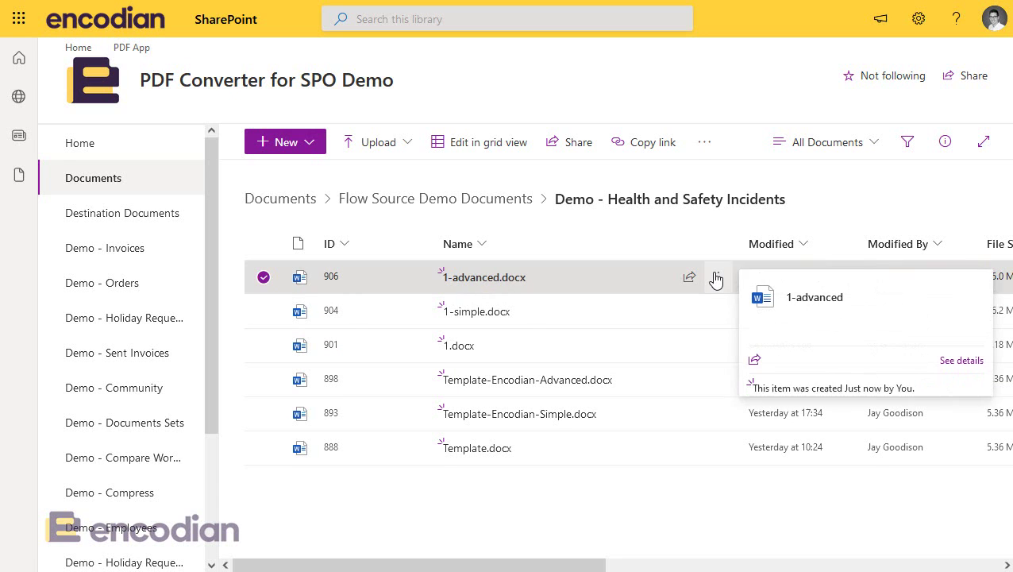
{"action": "left_click", "coordinate": [773, 128]}
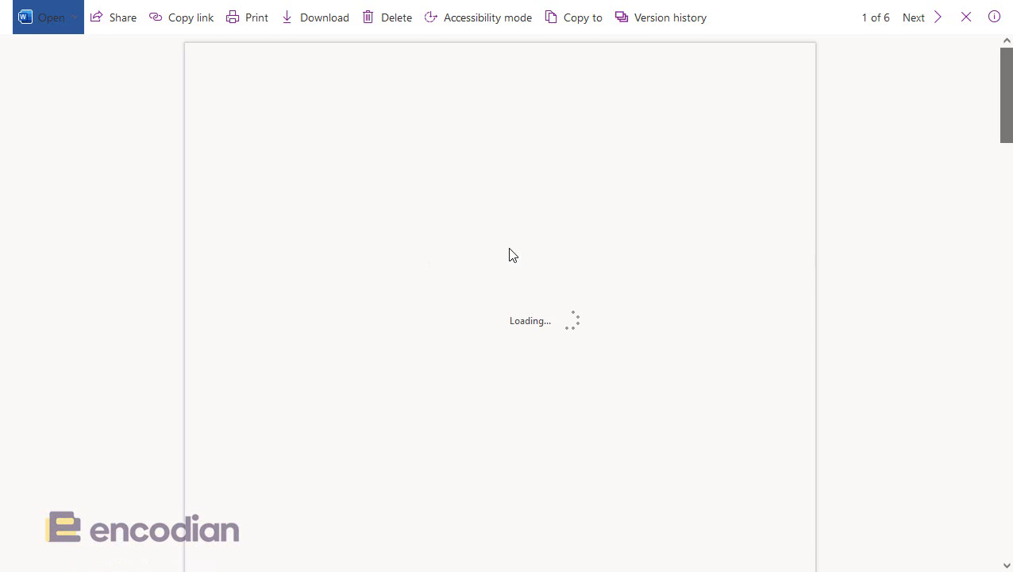
{"action": "scroll", "coordinate": [545, 246], "scroll_direction": "down", "scroll_amount": 12}
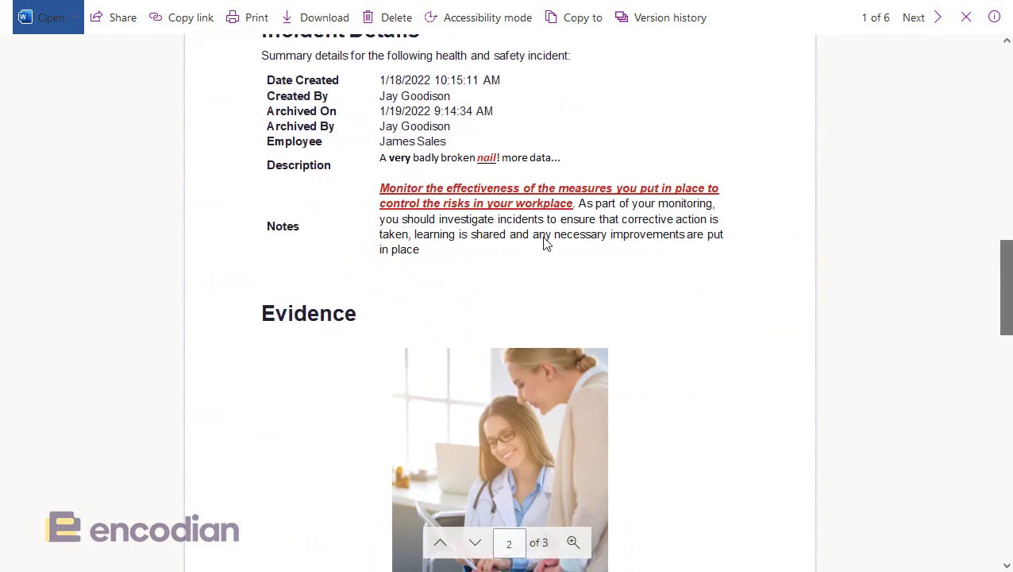
{"action": "scroll", "coordinate": [543, 241], "scroll_direction": "down", "scroll_amount": 10}
{"action": "scroll", "coordinate": [539, 242], "scroll_direction": "up", "scroll_amount": 15}
{"action": "scroll", "coordinate": [538, 242], "scroll_direction": "up", "scroll_amount": 5}
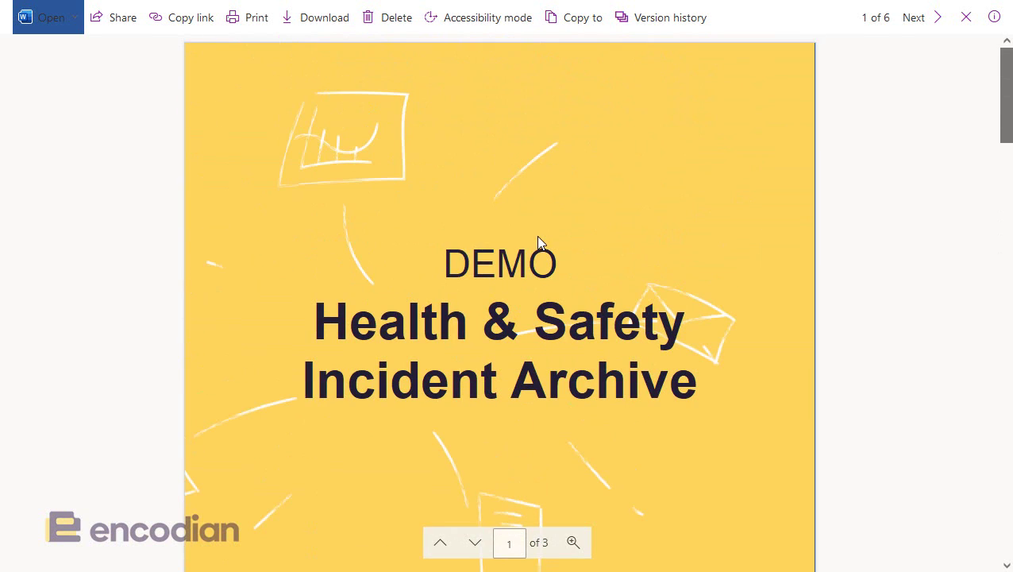
{"action": "left_click", "coordinate": [964, 30]}
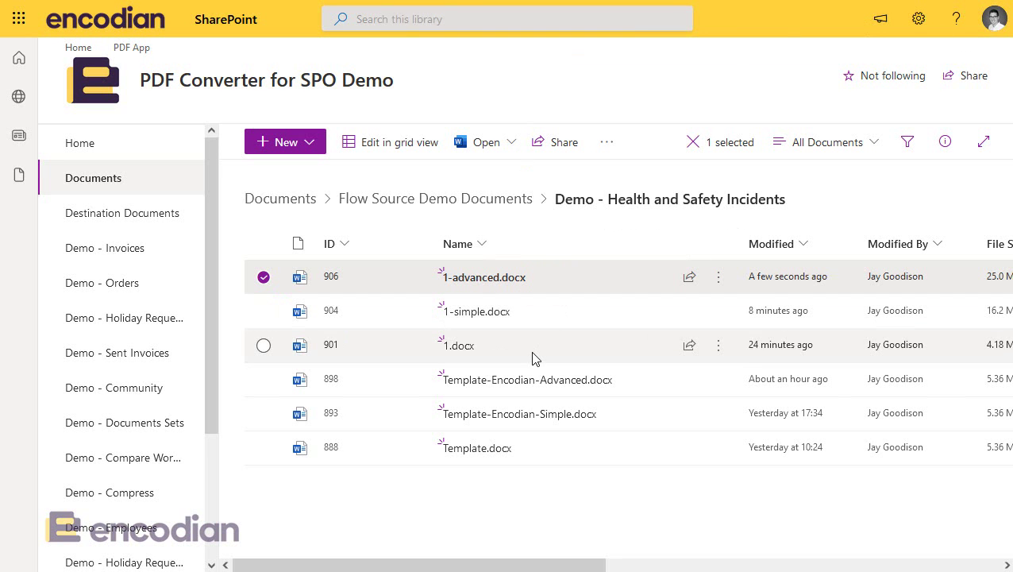
{"action": "left_click", "coordinate": [478, 515]}
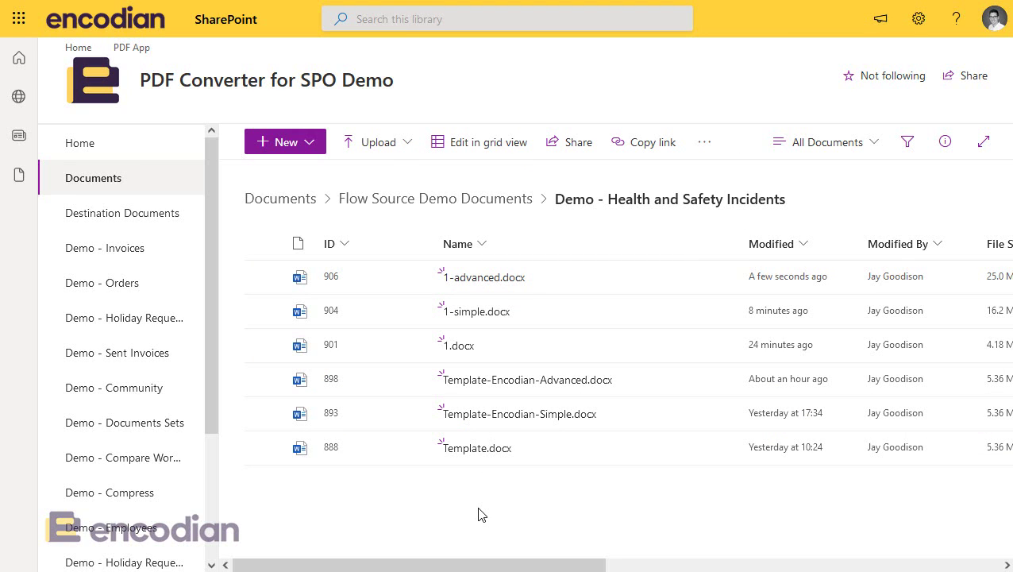